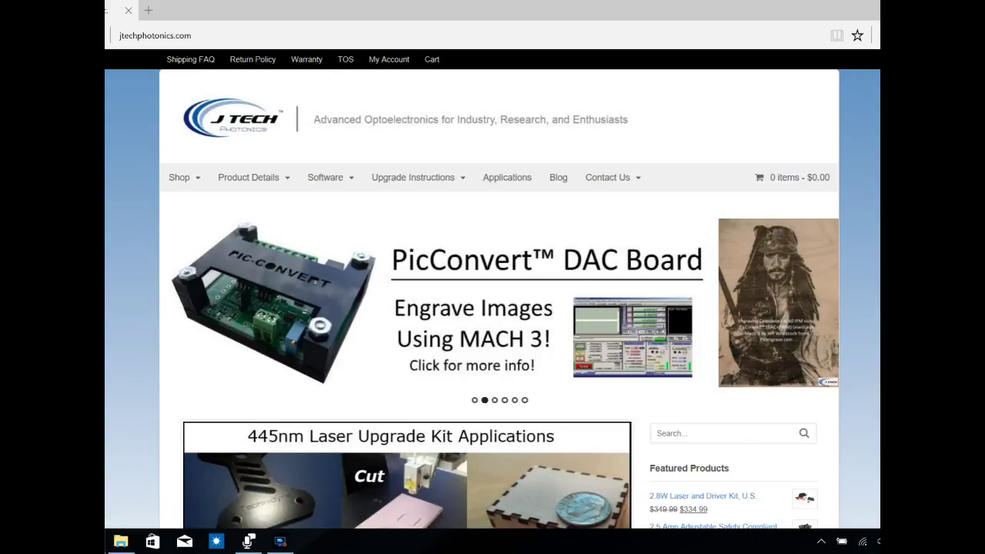
Open the article on the Vectric V Carve Pro Laser Post Processor from the popular posts of the J Tech Photonics homepage.
scroll(493, 290, down, 6)
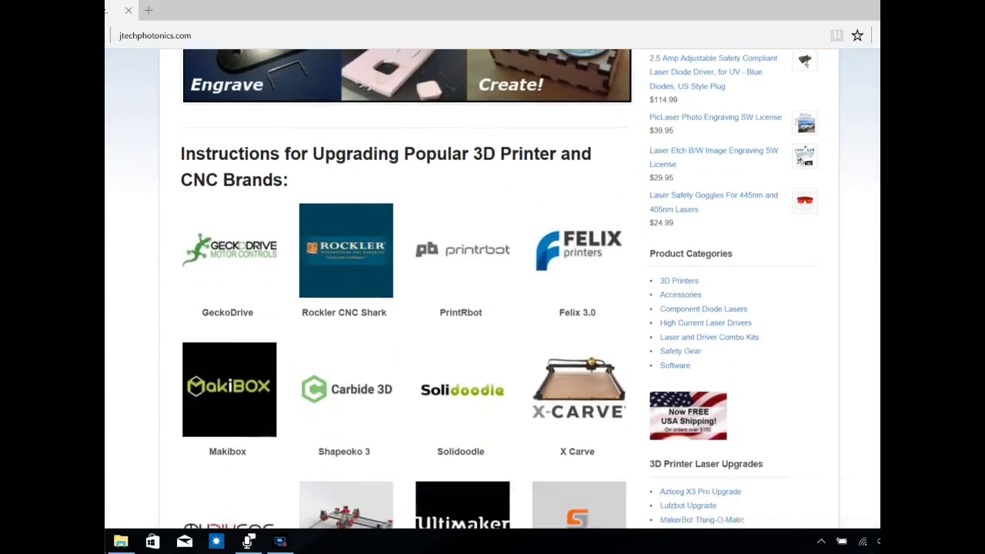
scroll(493, 289, down, 8)
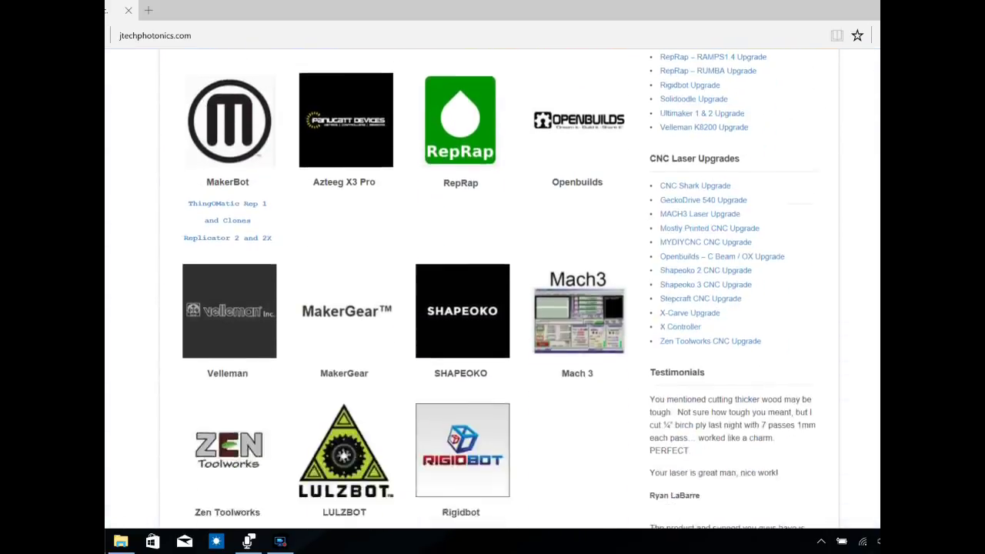
scroll(492, 289, down, 5)
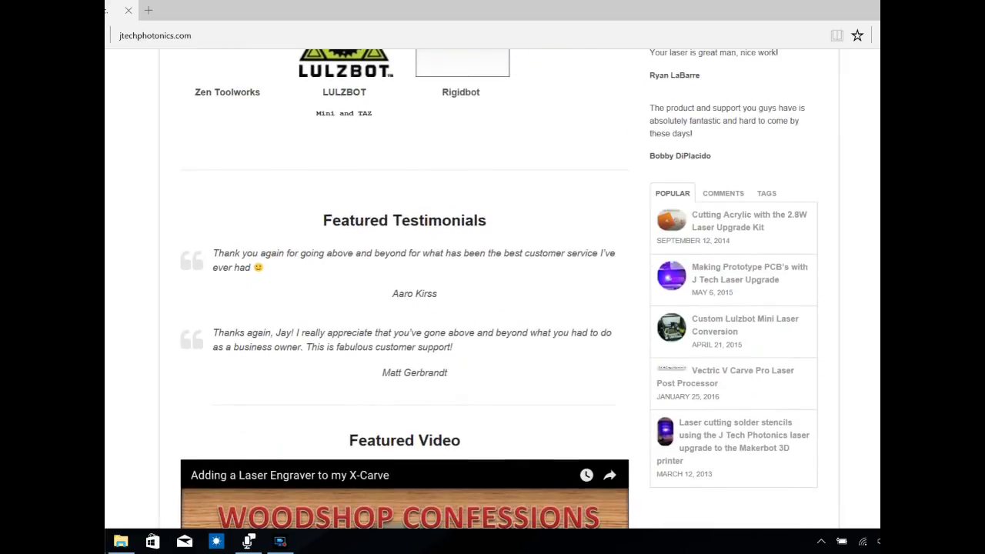
scroll(493, 290, down, 2)
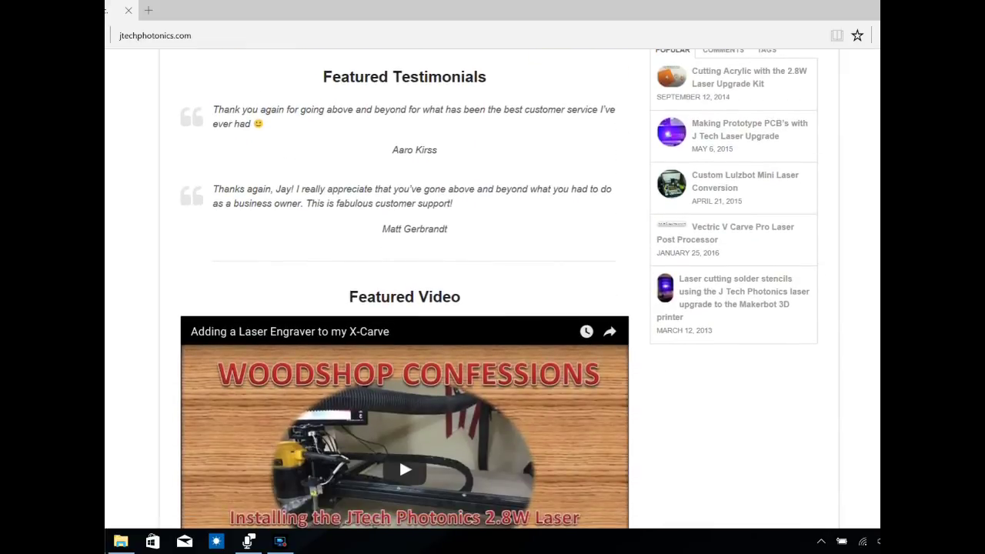
click(711, 233)
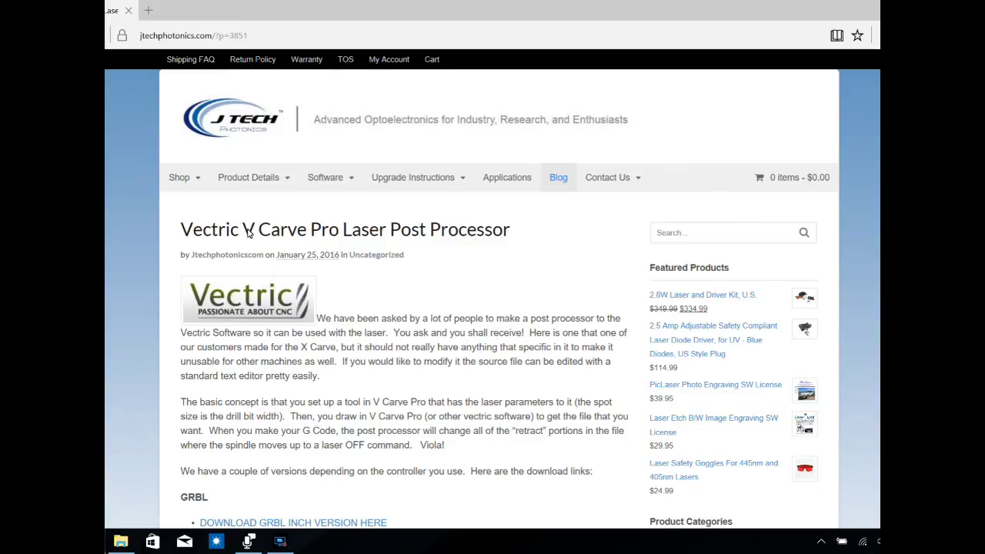
Open the MACH3 inch version of the laser post processor from the article's download links.
scroll(361, 383, down, 3)
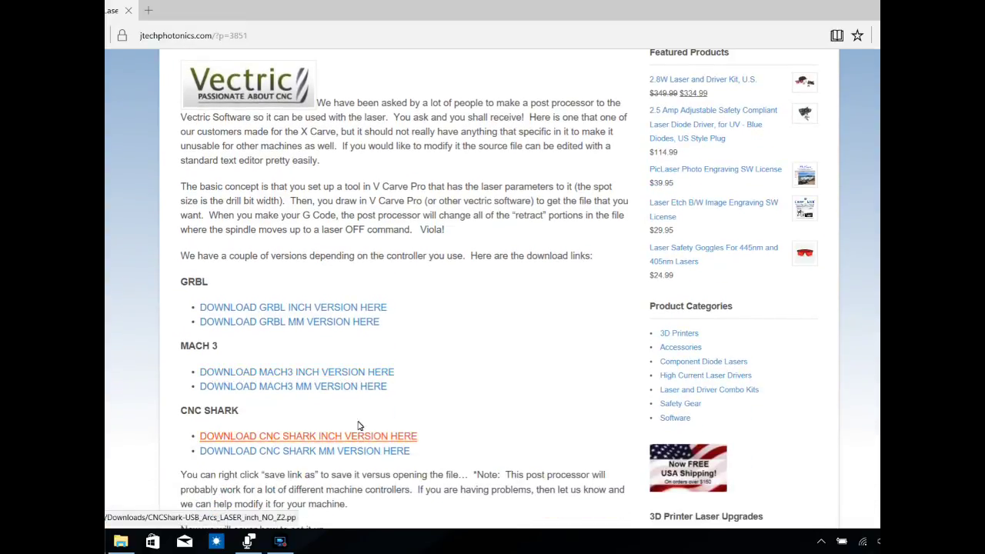
scroll(308, 377, down, 1)
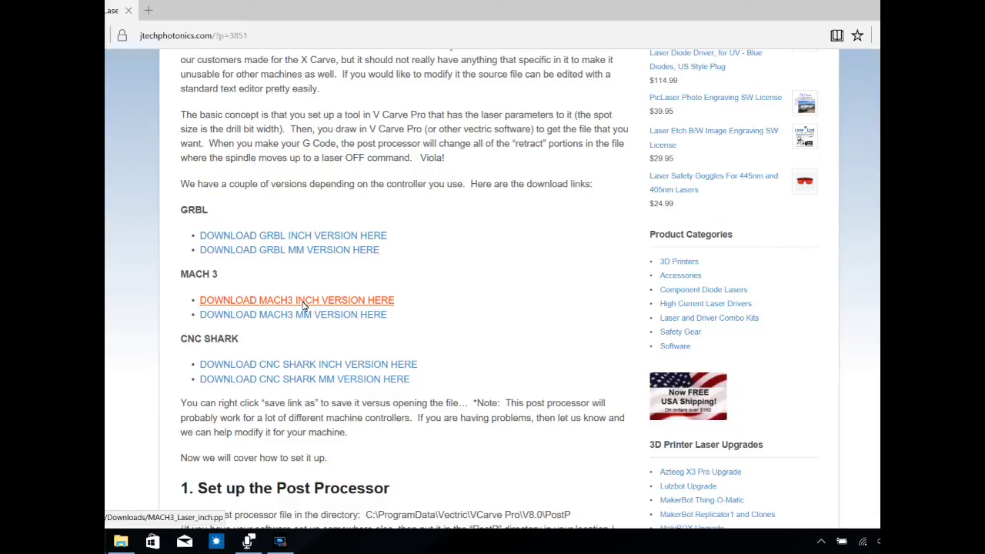
click(302, 304)
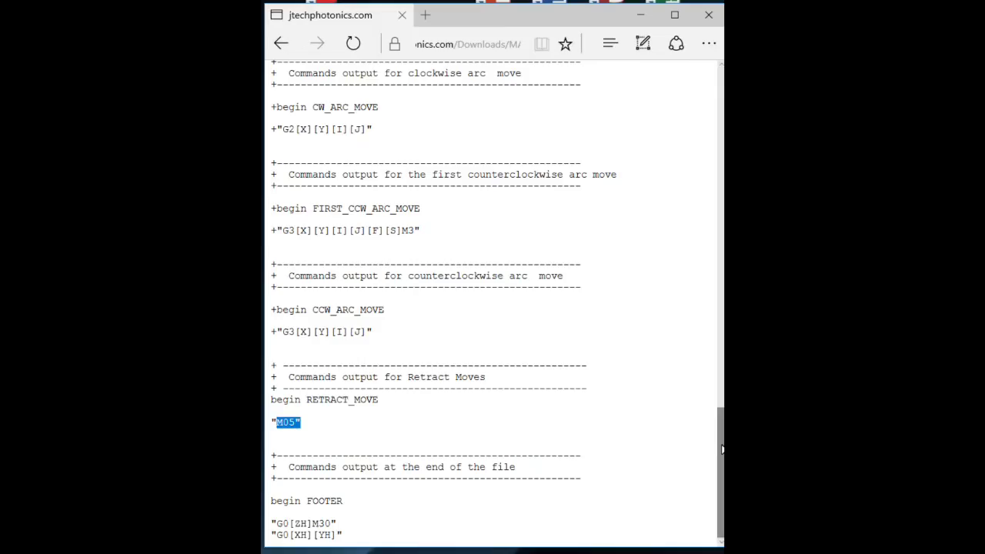
Examine the title, history block and POST_NAME entry at the beginning of the post processor file.
drag(722, 448, 718, 97)
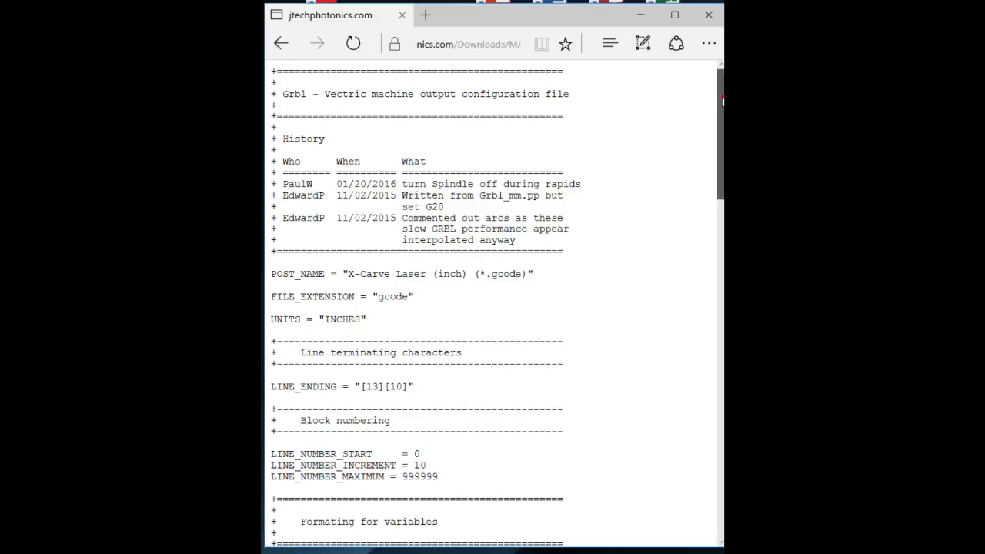
mouse_move(724, 102)
mouse_down()
mouse_move(722, 441)
mouse_move(722, 103)
mouse_up()
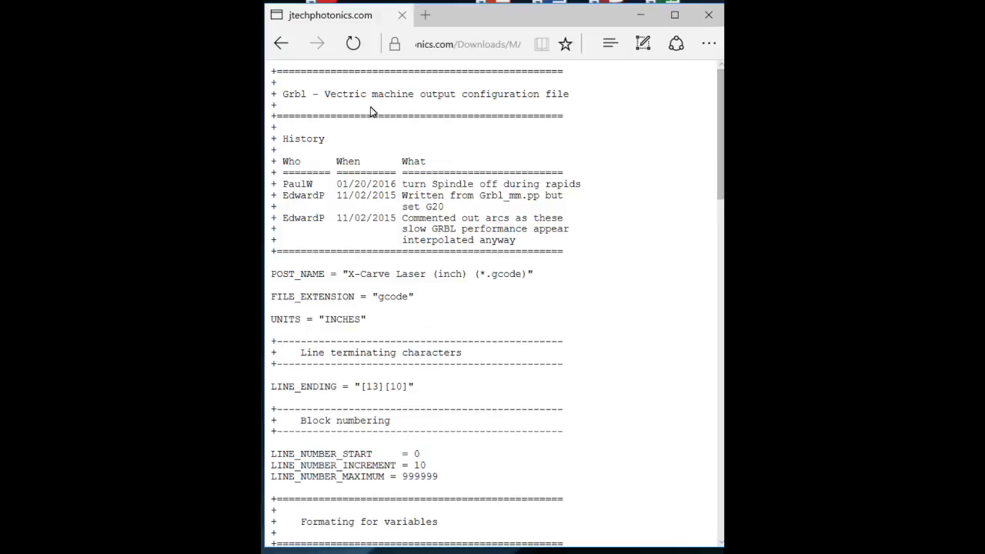
drag(279, 102, 572, 101)
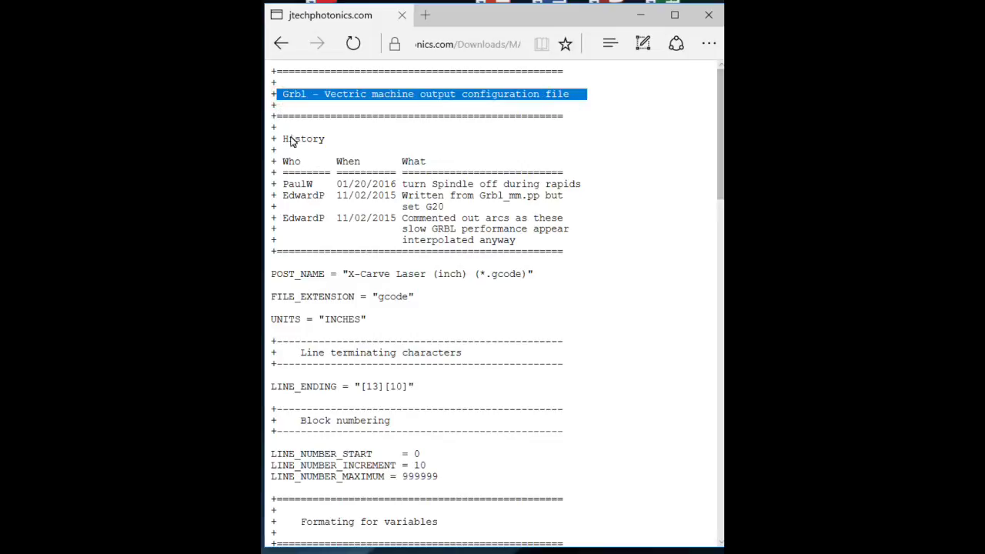
drag(281, 137, 511, 257)
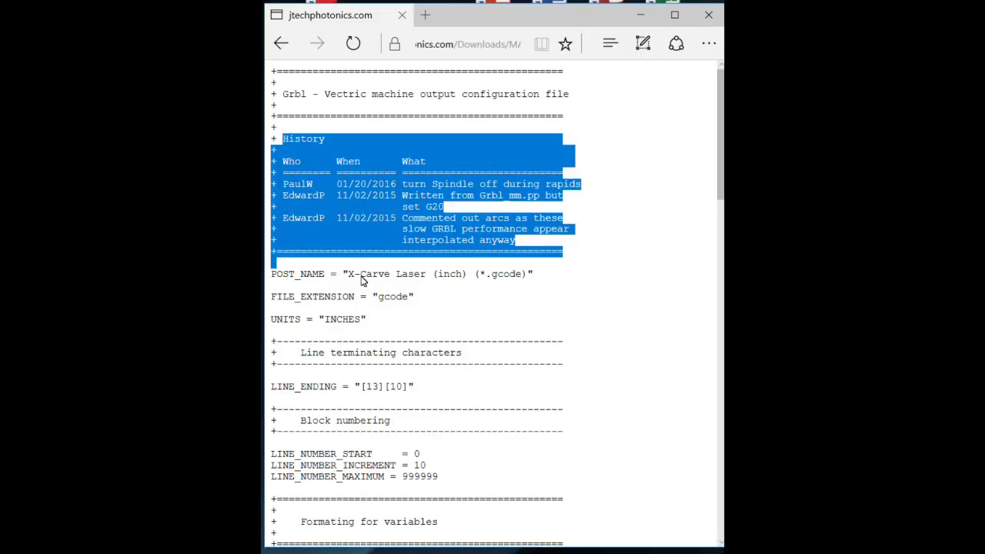
click(320, 280)
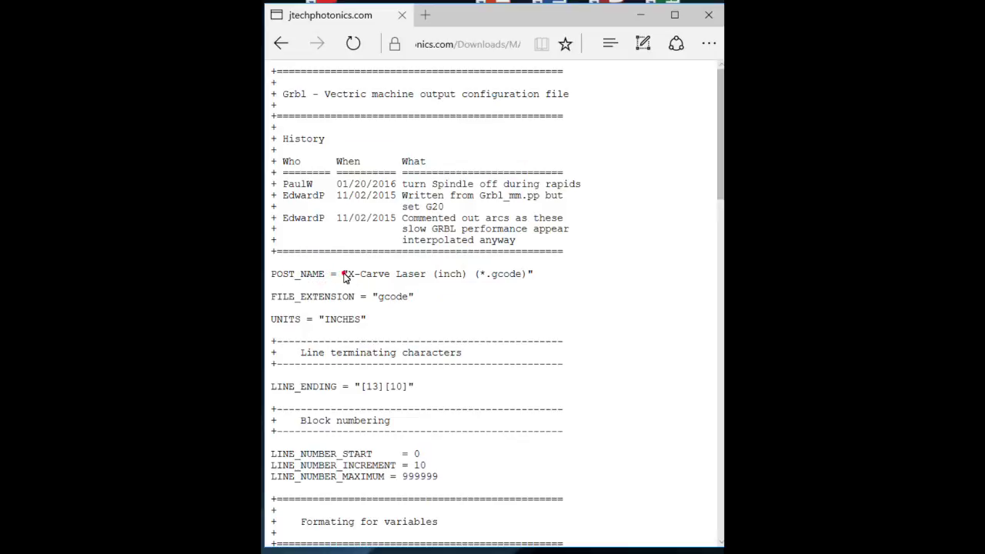
drag(344, 277, 531, 275)
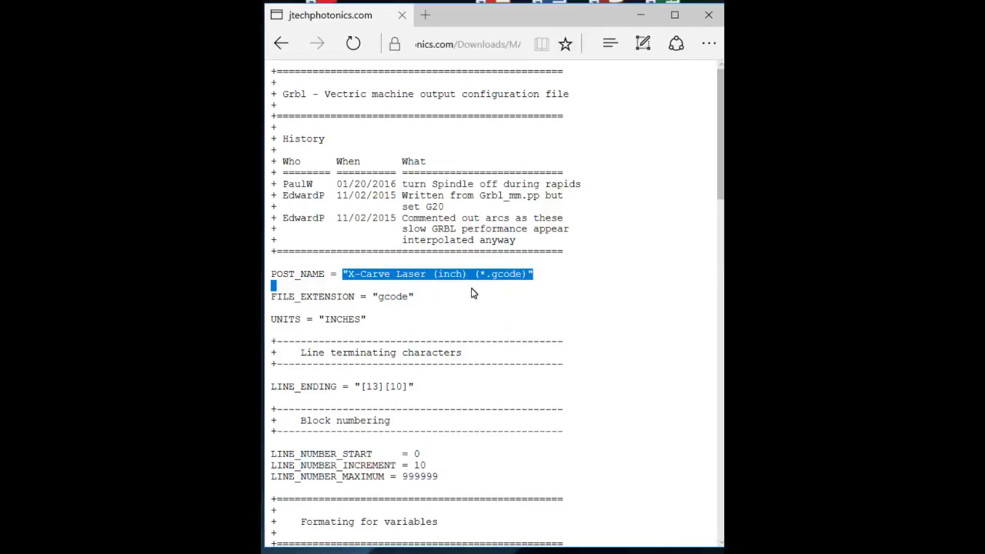
click(435, 276)
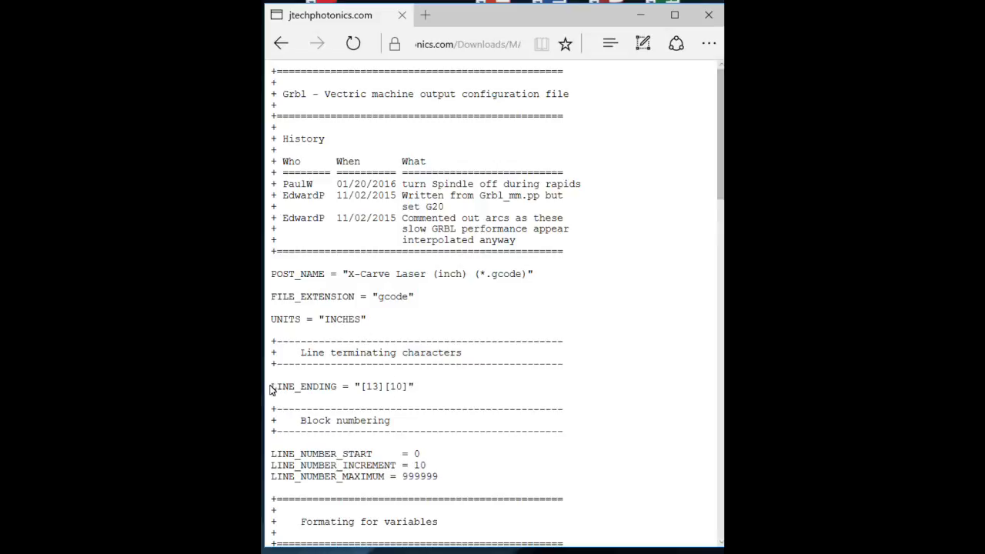
Examine the LINE_ENDING setting, the block numbering values and the variable formatting definitions in the post processor file.
drag(273, 390, 444, 389)
scroll(486, 389, down, 3)
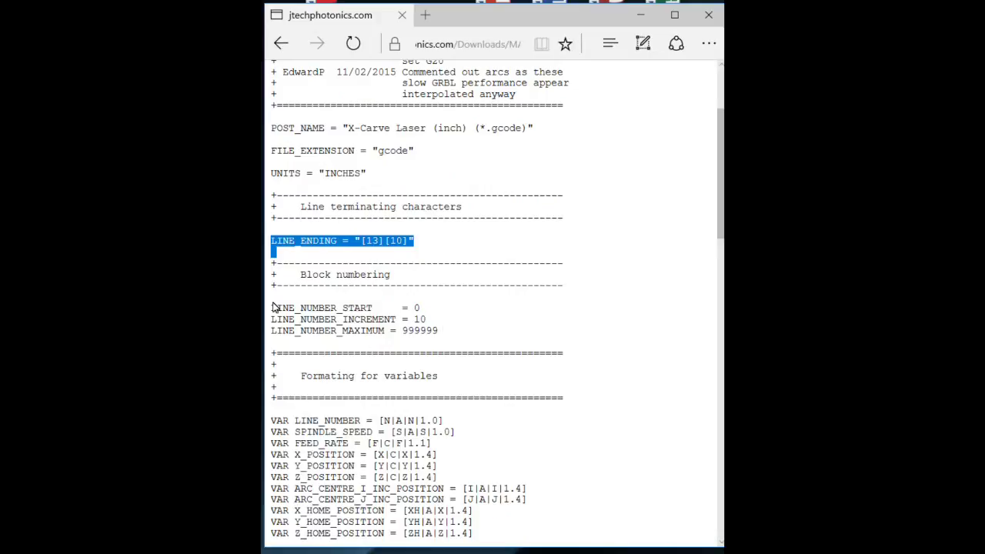
drag(274, 297, 440, 331)
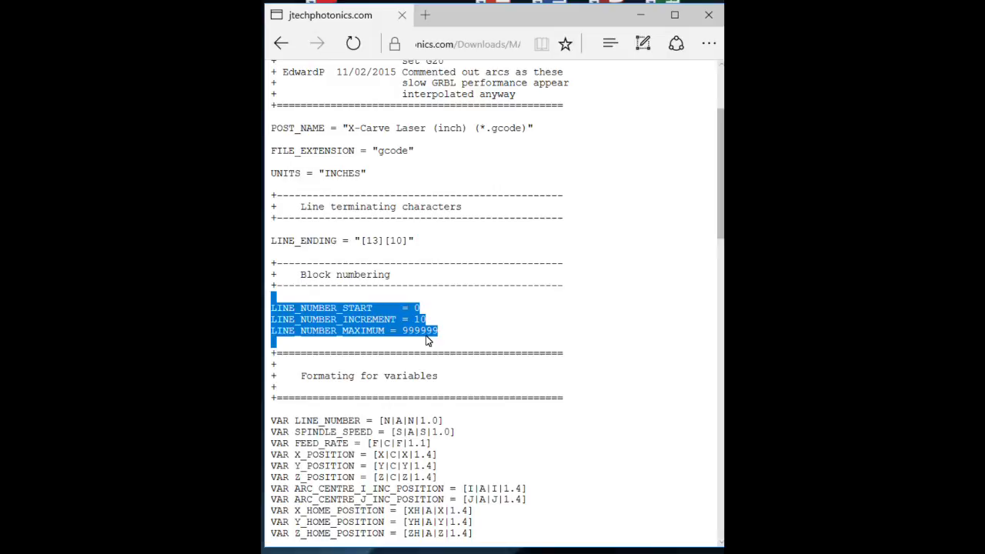
scroll(464, 389, down, 3)
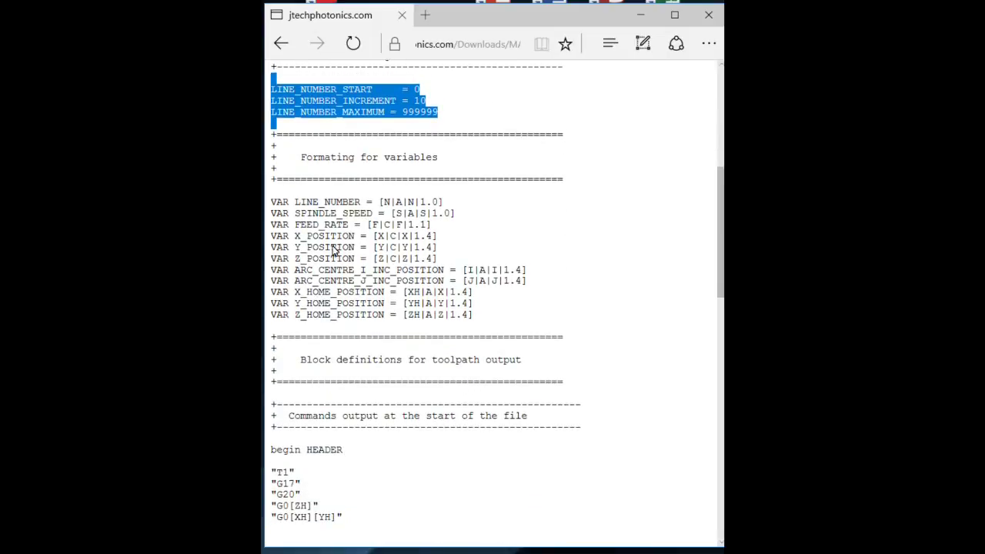
drag(272, 205, 475, 319)
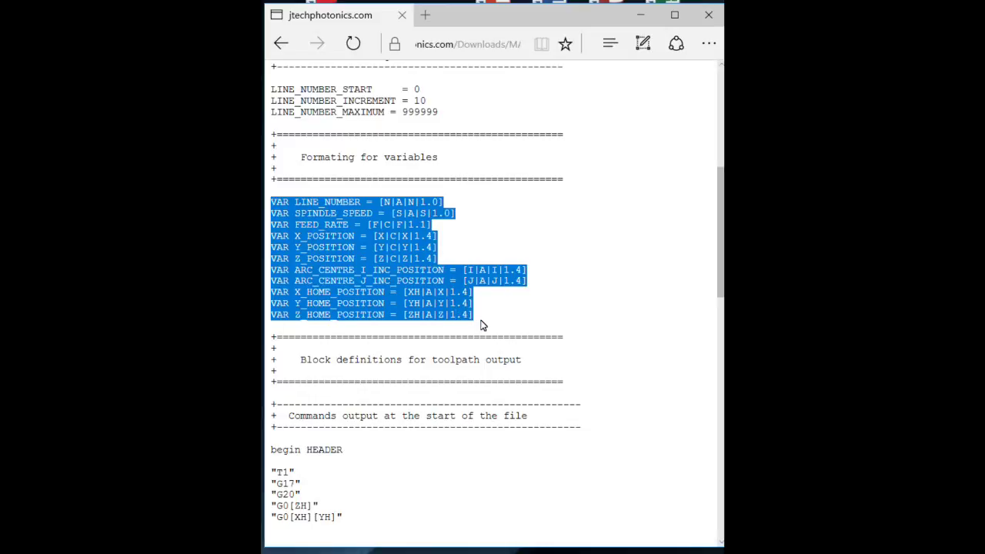
click(498, 319)
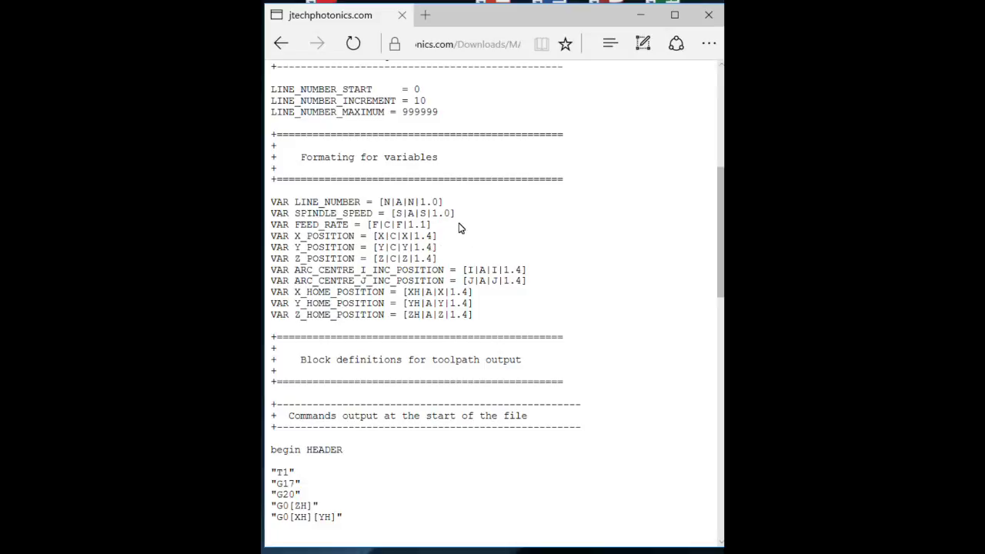
Read through the HEADER, RAPID_MOVE and FIRST_FEED_MOVE block definitions for the toolpath output.
scroll(458, 228, down, 6)
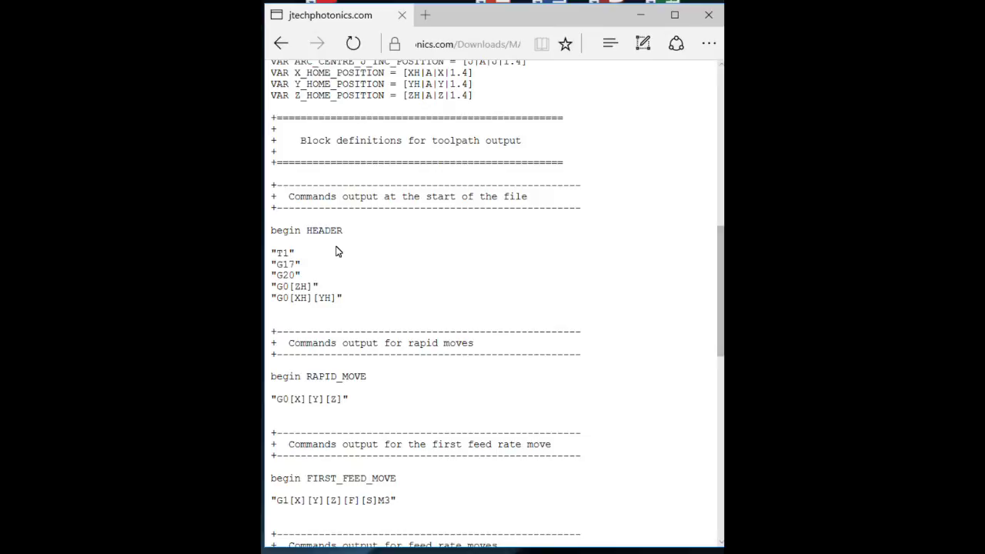
scroll(336, 251, down, 2)
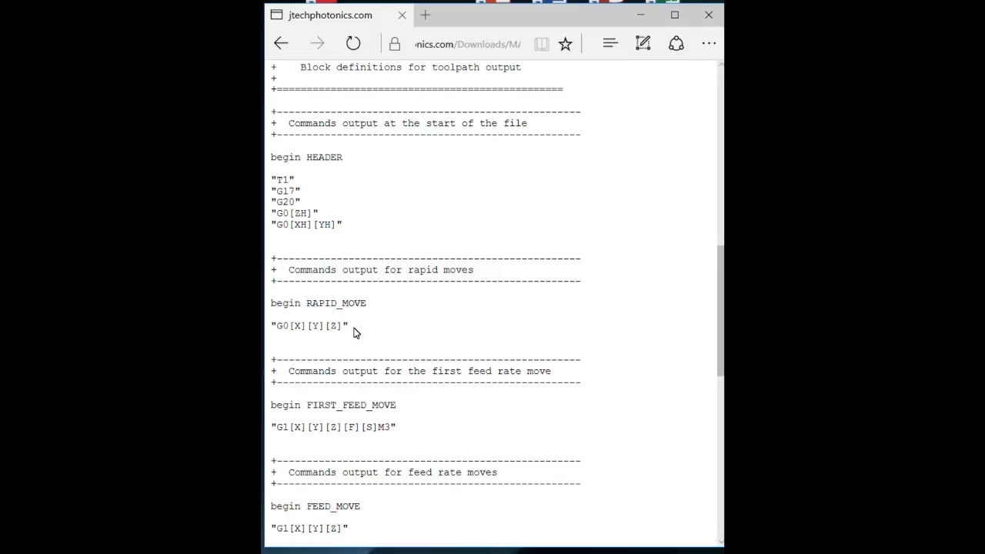
scroll(352, 331, down, 1)
scroll(345, 281, down, 1)
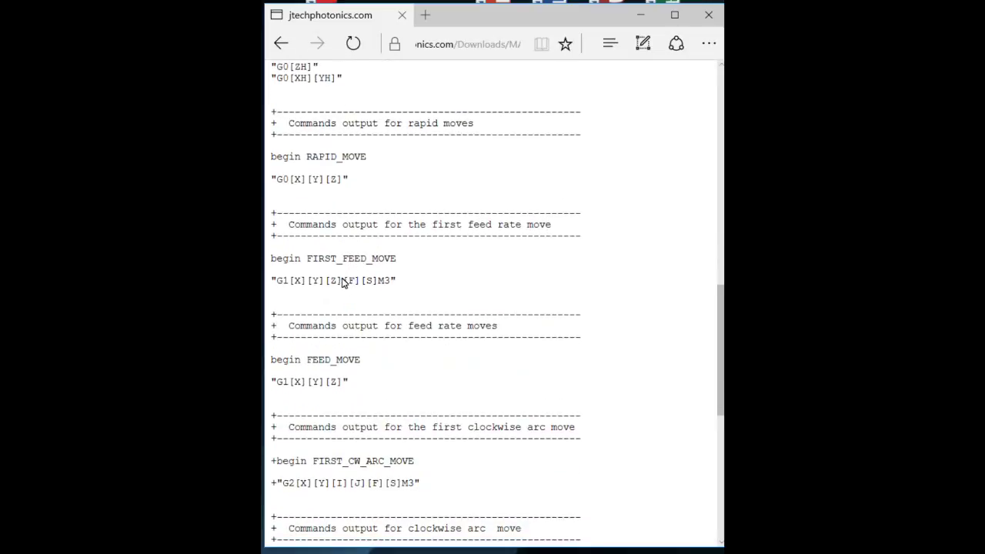
scroll(361, 205, down, 1)
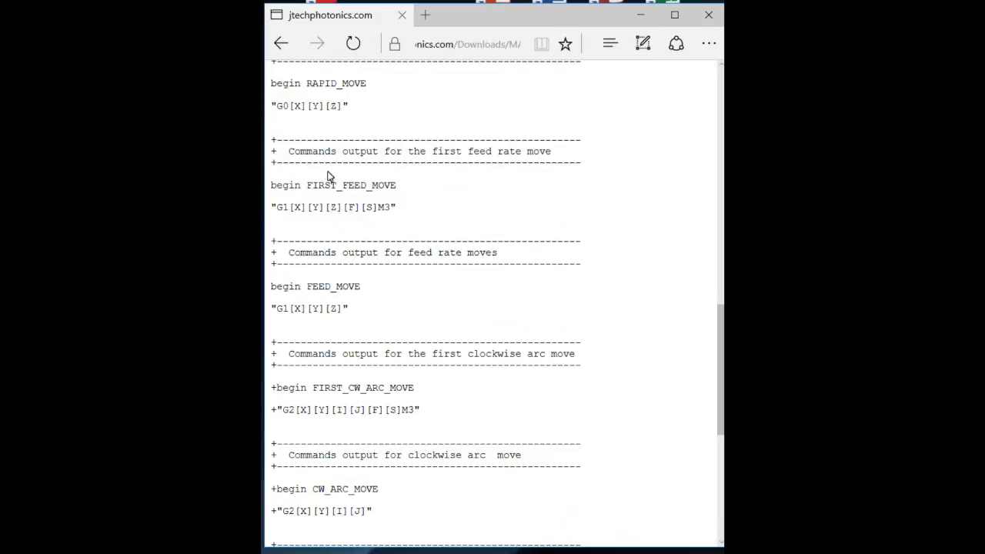
Examine the M3 commands in the first feed, clockwise and counterclockwise arc moves, and the M05 command in the retract move.
click(274, 191)
drag(391, 209, 381, 214)
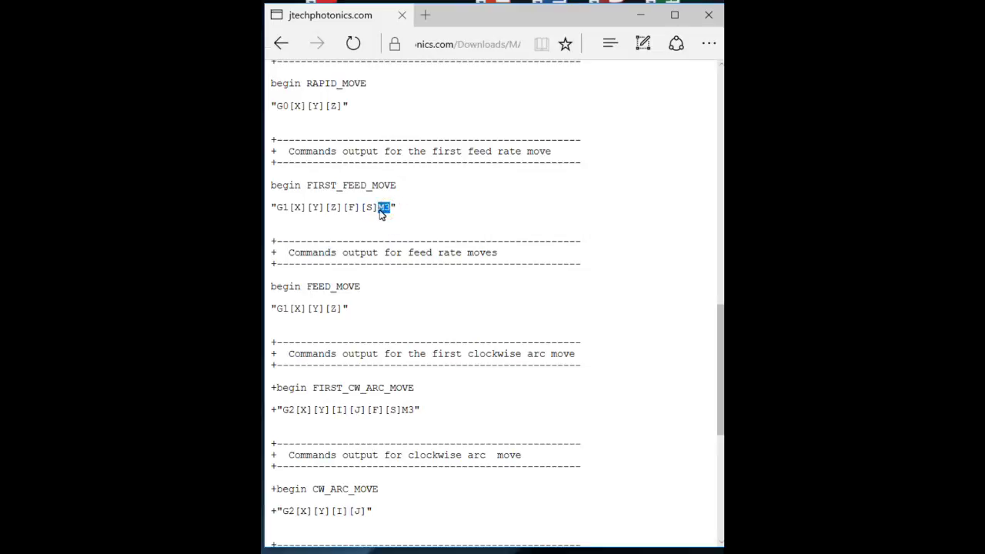
click(412, 411)
drag(413, 413, 402, 412)
scroll(493, 321, down, 2)
scroll(491, 320, down, 5)
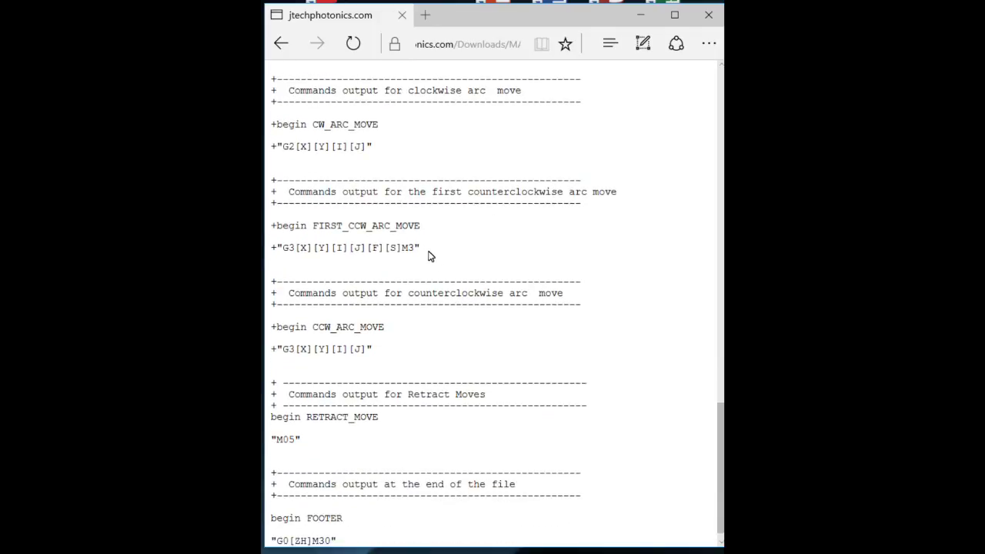
drag(422, 252, 396, 248)
scroll(471, 346, down, 1)
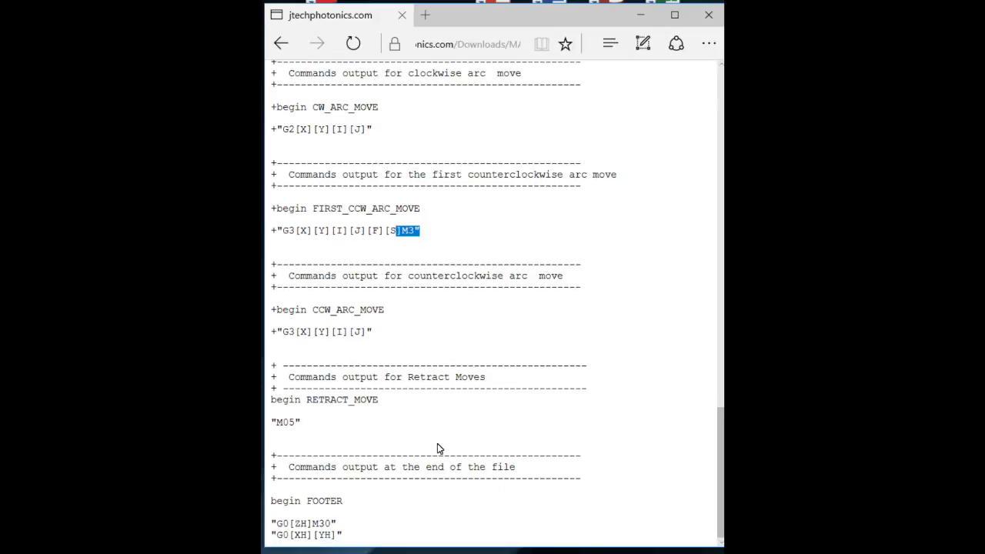
double_click(300, 429)
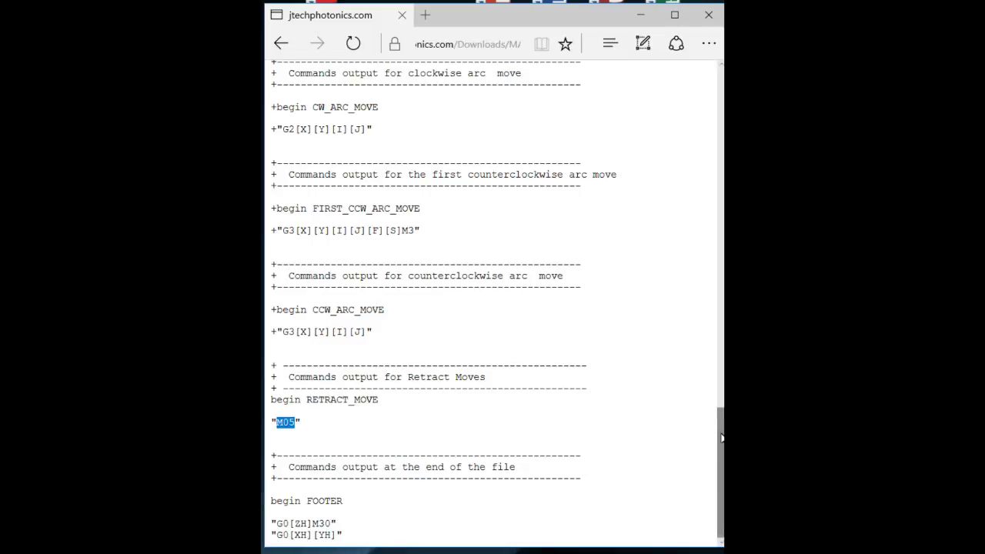
Copy the entire post processor text, from the opening comment line through the FOOTER commands.
drag(721, 432, 718, 73)
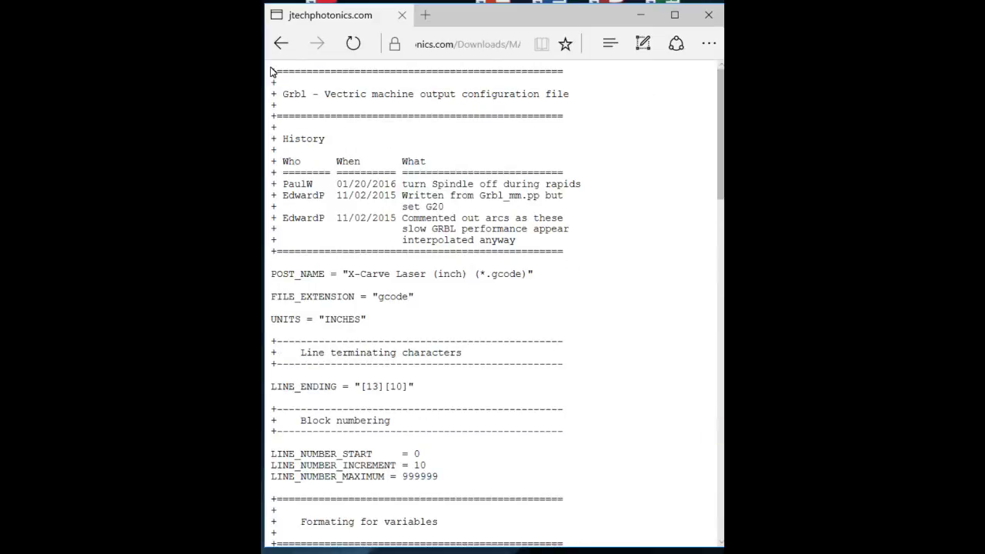
drag(270, 71, 342, 539)
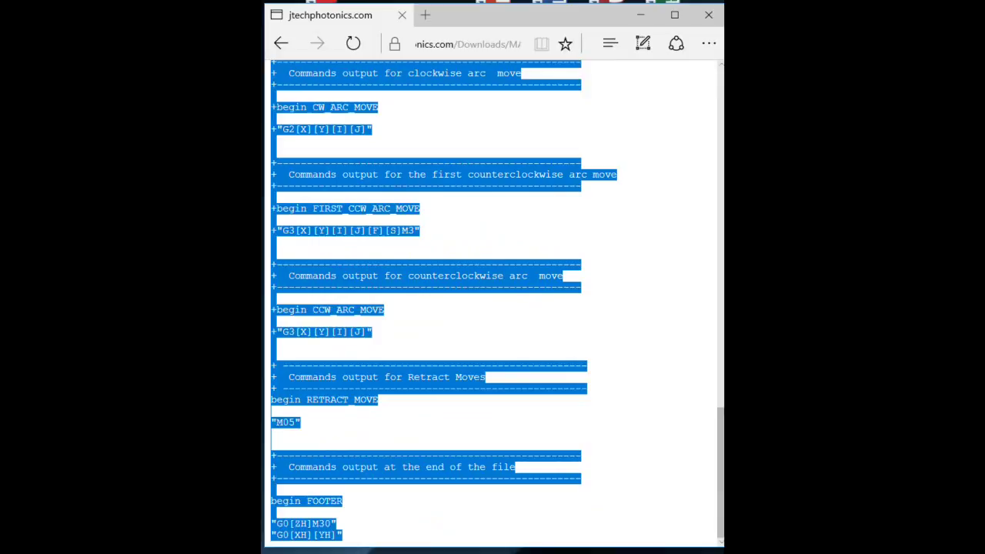
right_click(379, 192)
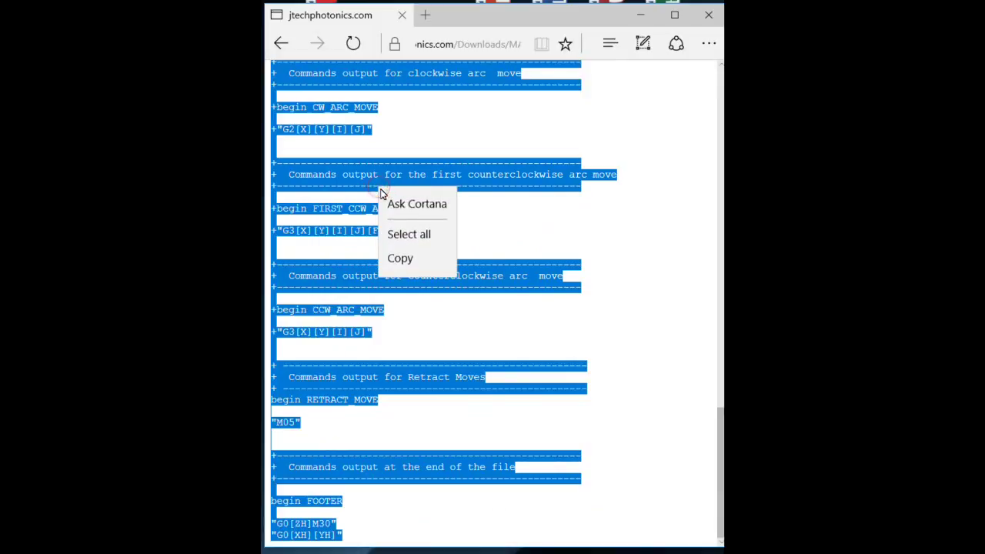
click(400, 260)
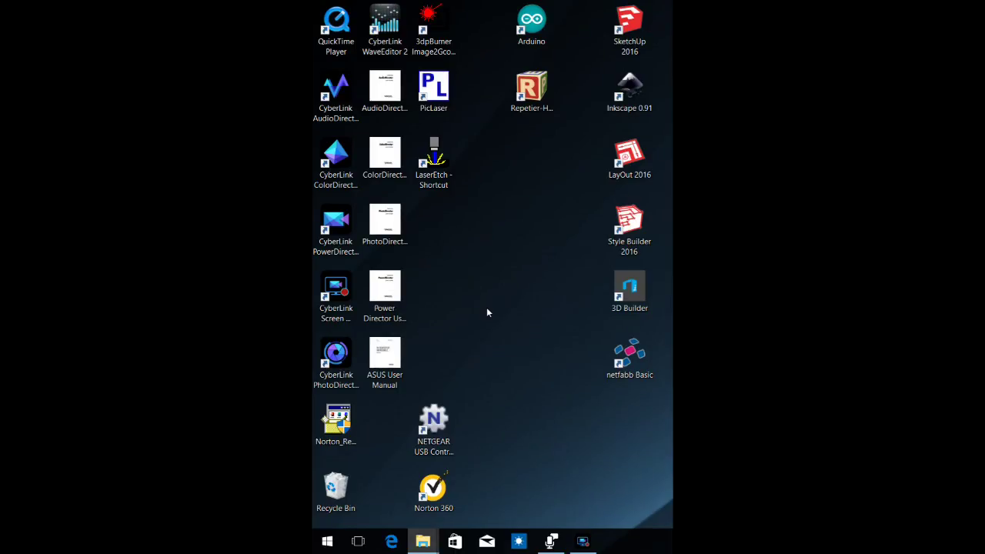
Open a blank Notepad document and paste the copied post processor text into it.
click(330, 542)
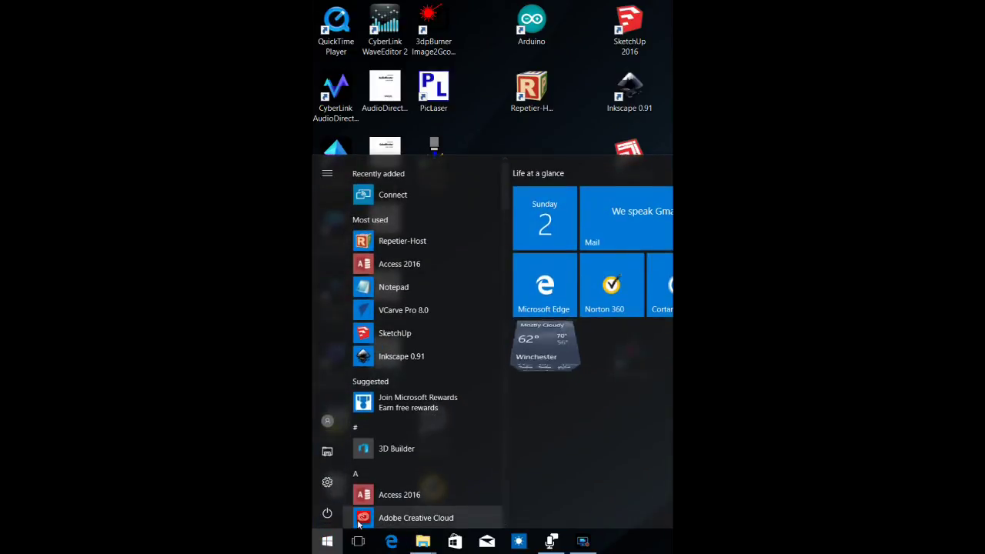
scroll(510, 241, down, 3)
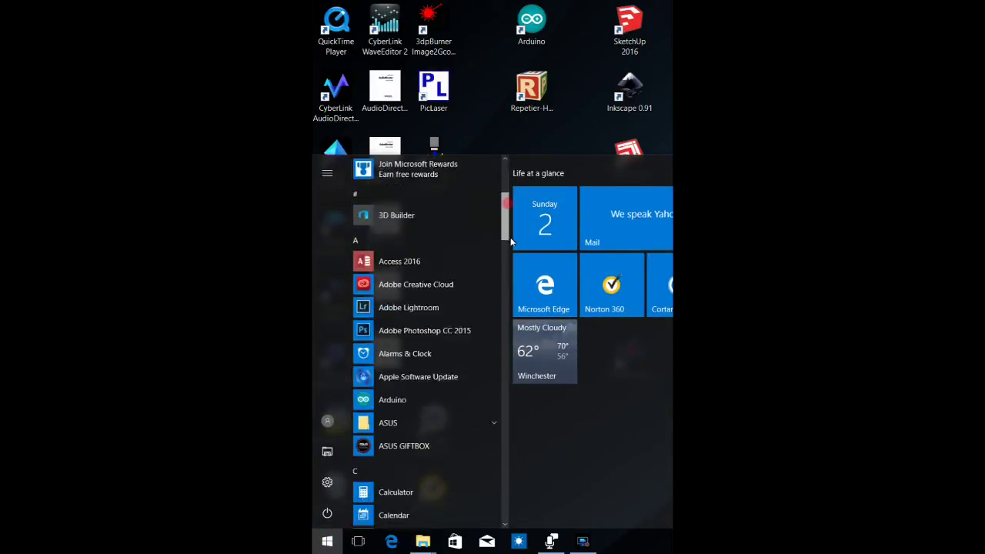
drag(510, 242, 513, 508)
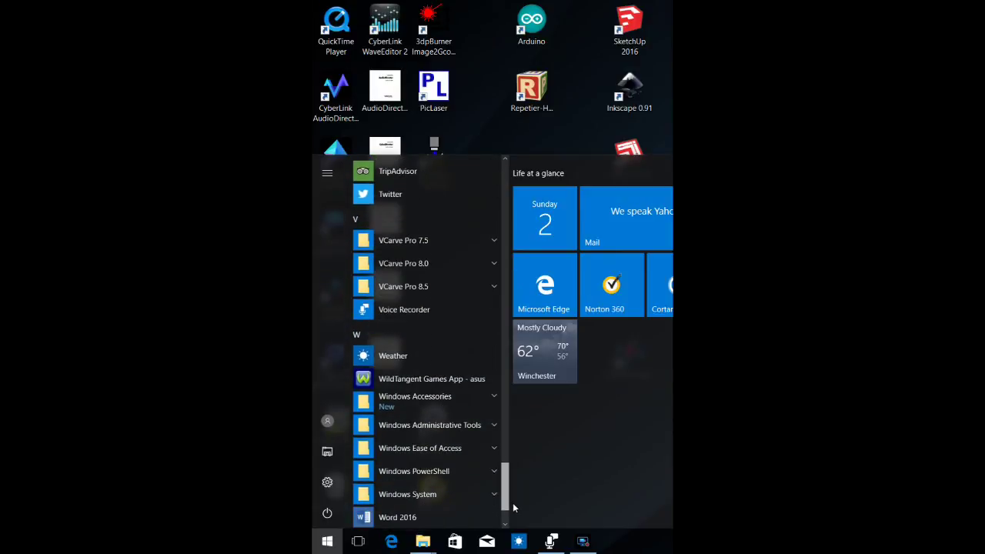
click(498, 402)
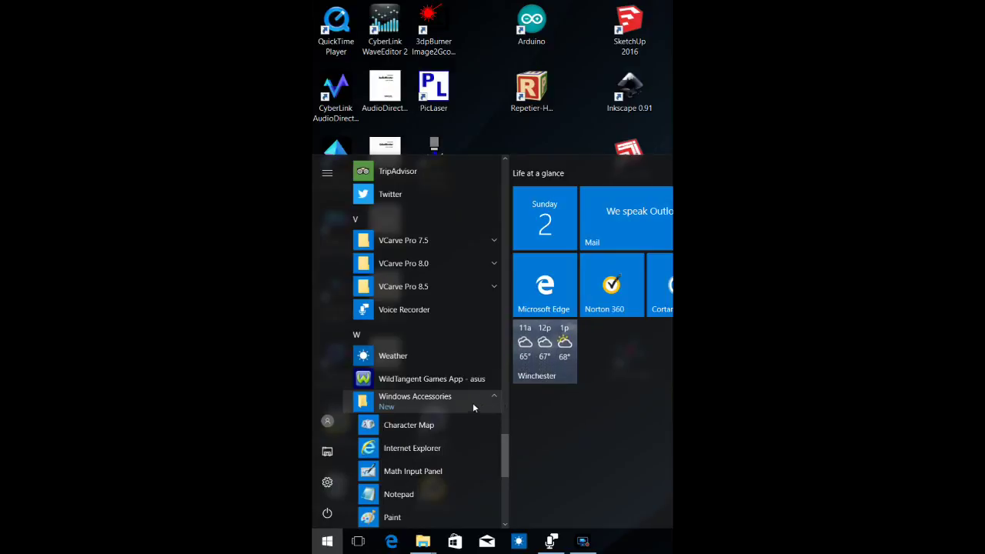
click(388, 494)
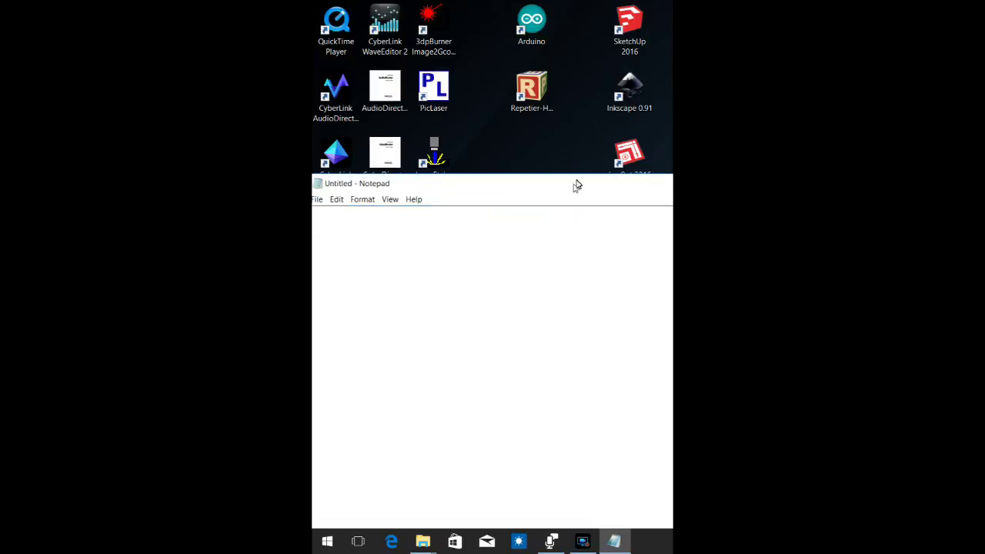
drag(578, 185, 580, 11)
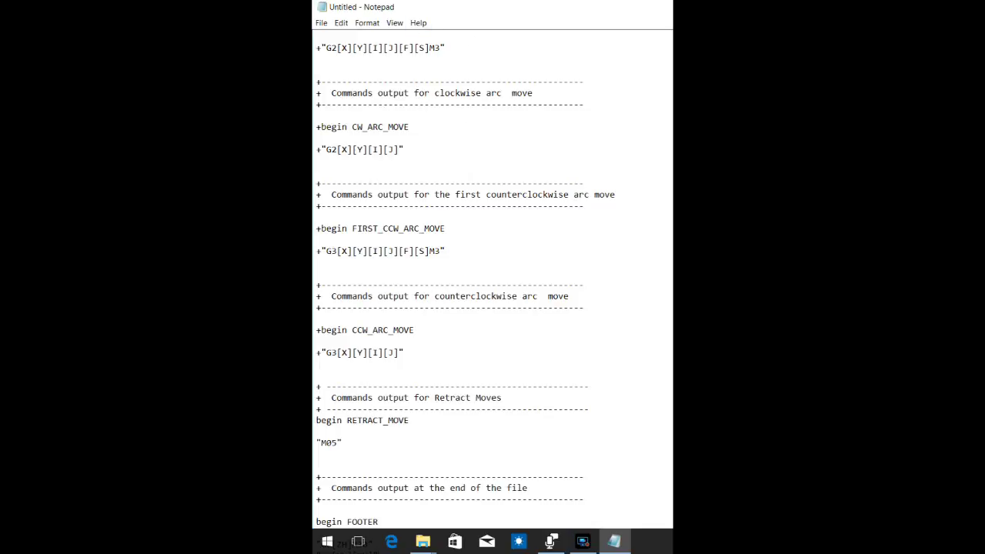
Search from the start of the file for M3 and replace it with M11p1 in the FIRST_FEED_MOVE line.
scroll(493, 285, up, 20)
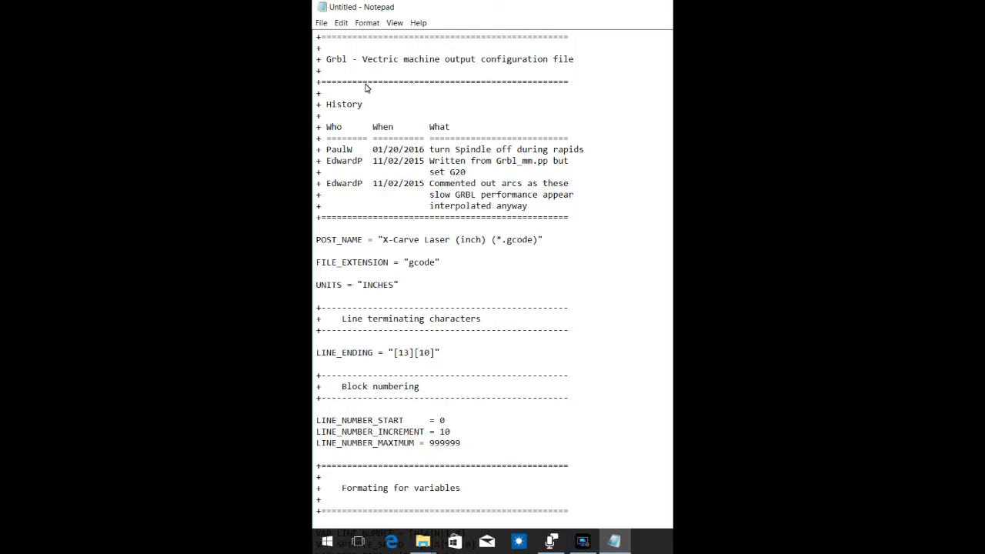
click(341, 23)
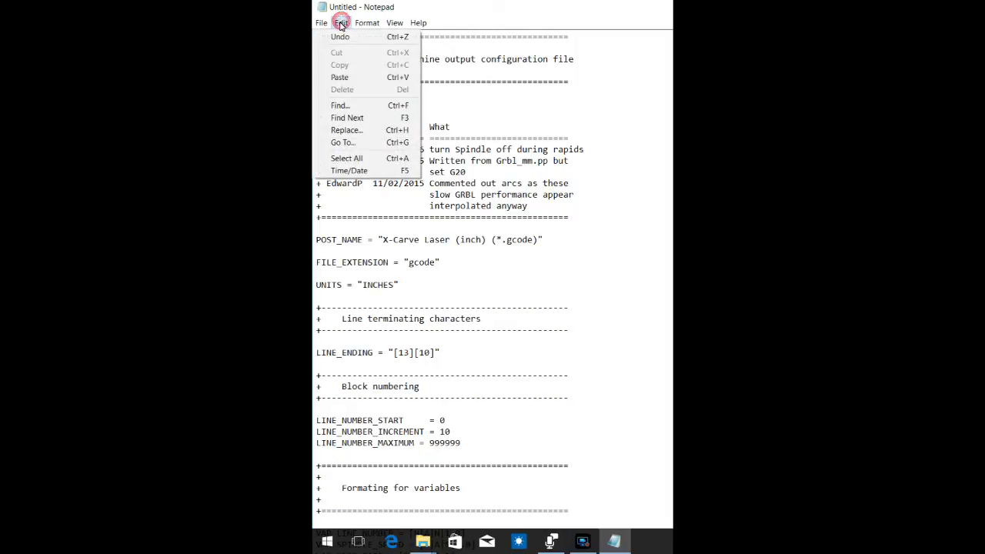
click(349, 106)
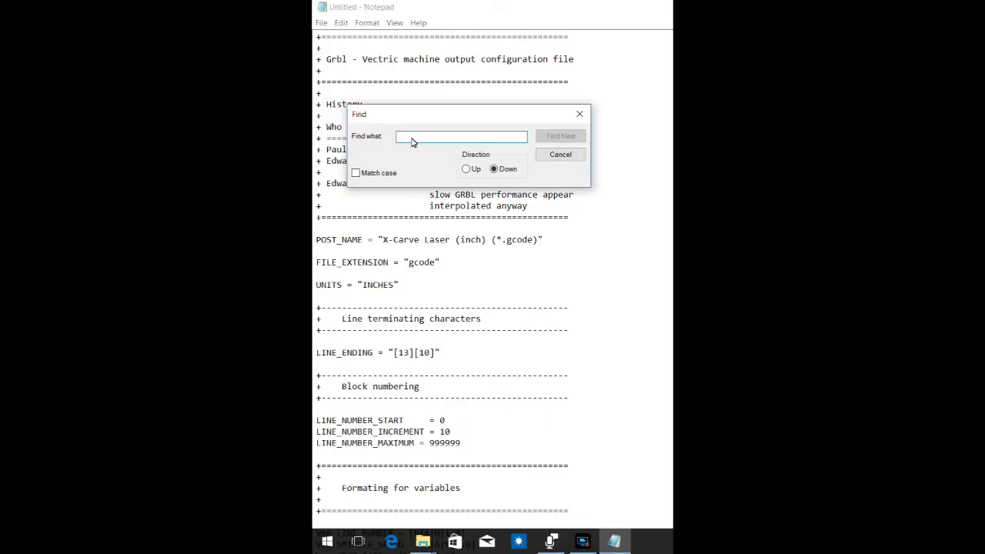
click(410, 141)
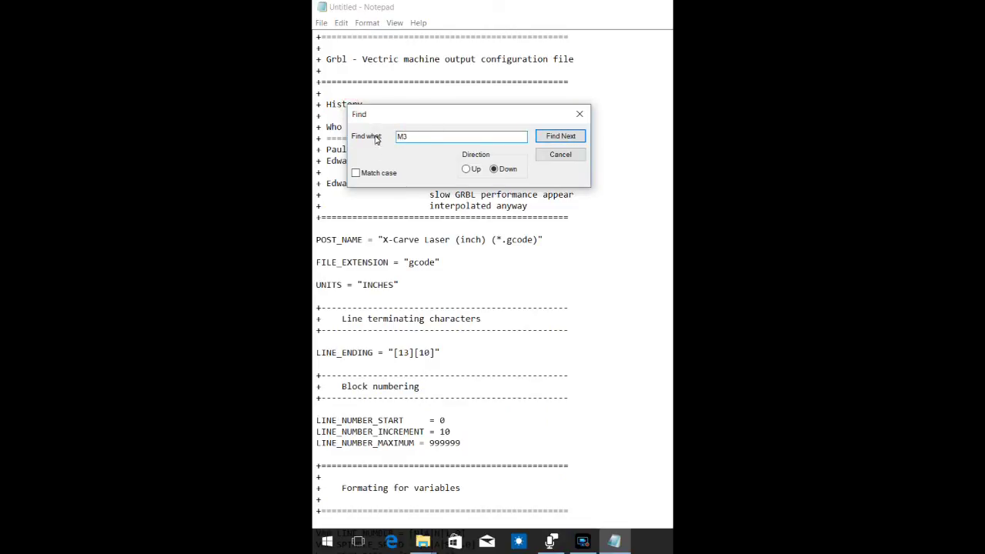
click(570, 136)
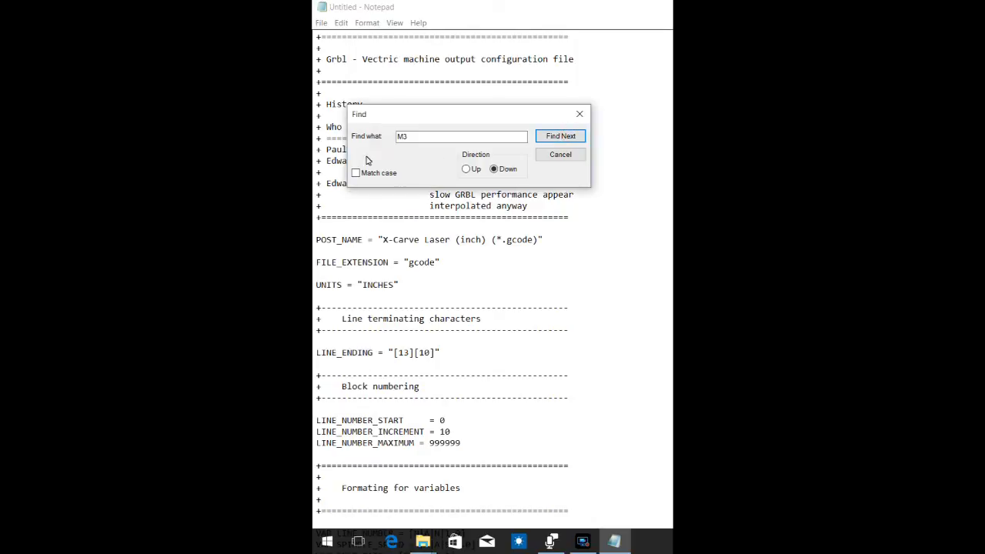
click(332, 60)
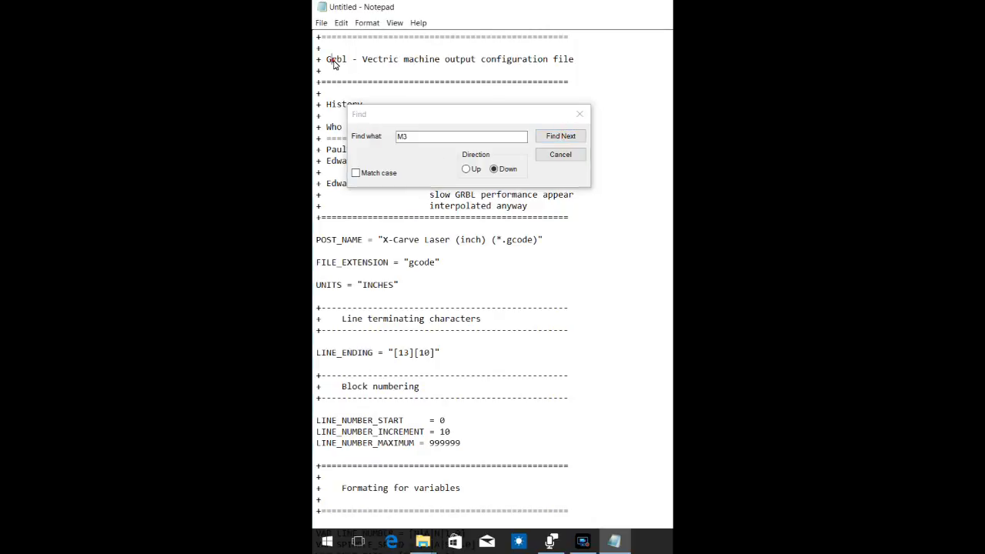
click(553, 142)
drag(513, 114, 564, 104)
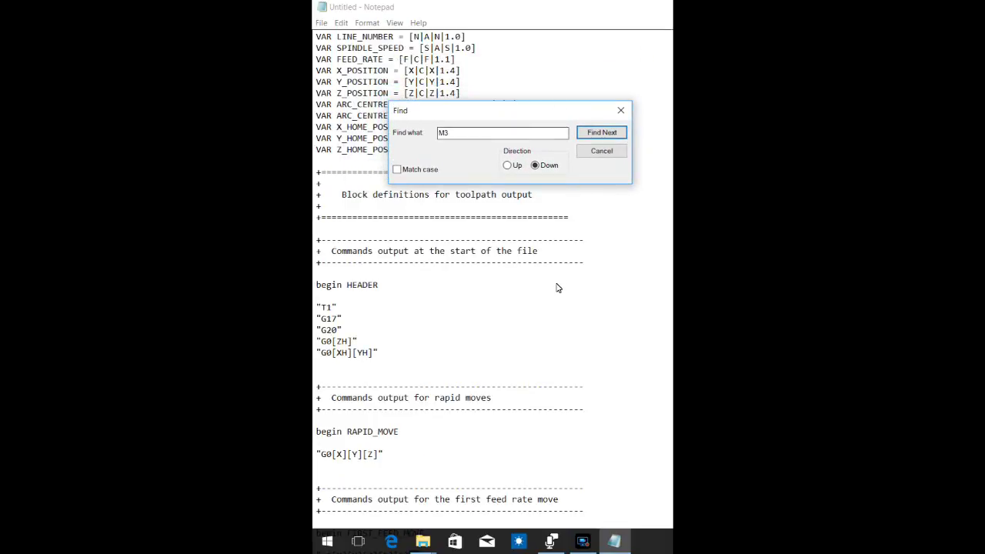
scroll(558, 286, down, 6)
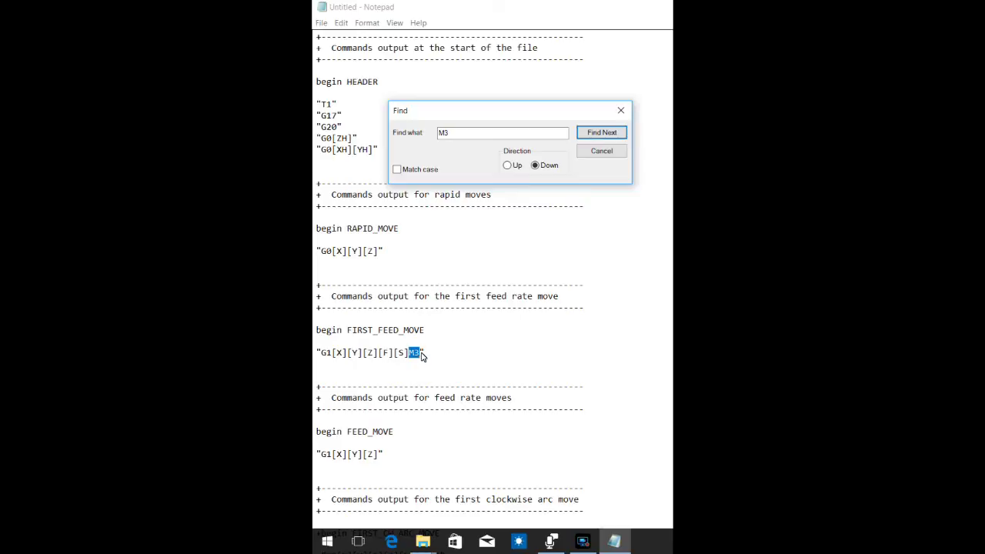
click(420, 354)
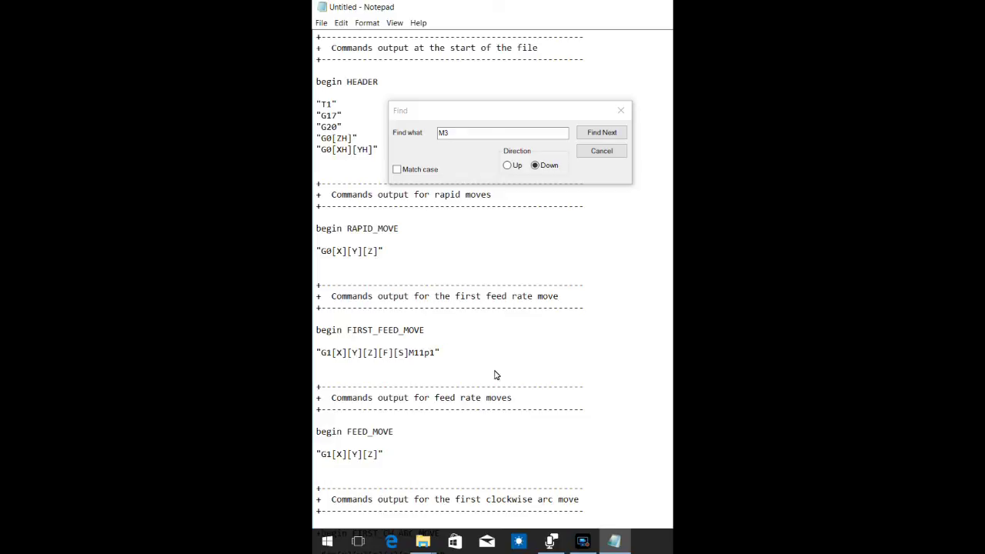
Find the remaining M3 commands and replace them with M11p1 in the FIRST_CW_ARC_MOVE and FIRST_CCW_ARC_MOVE lines.
click(598, 137)
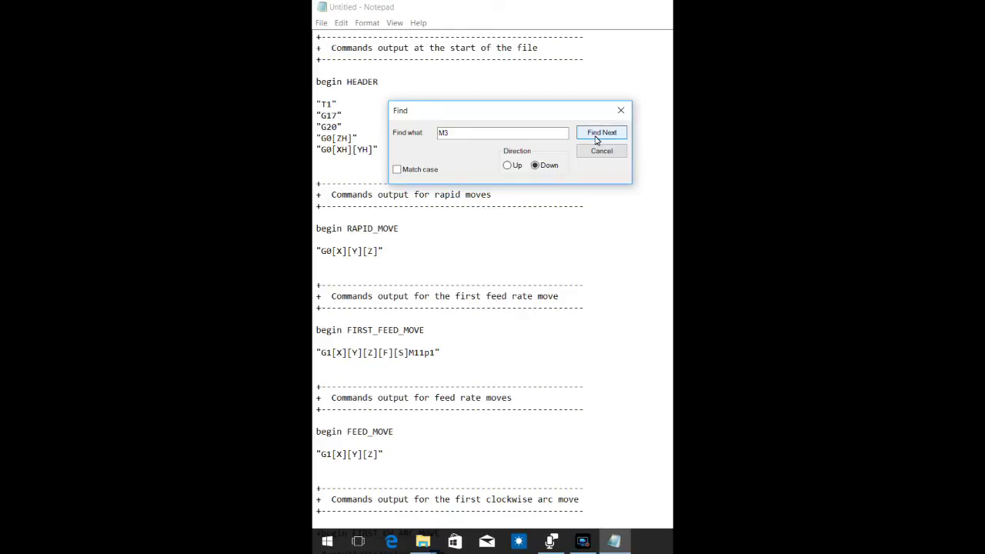
scroll(599, 265, down, 1)
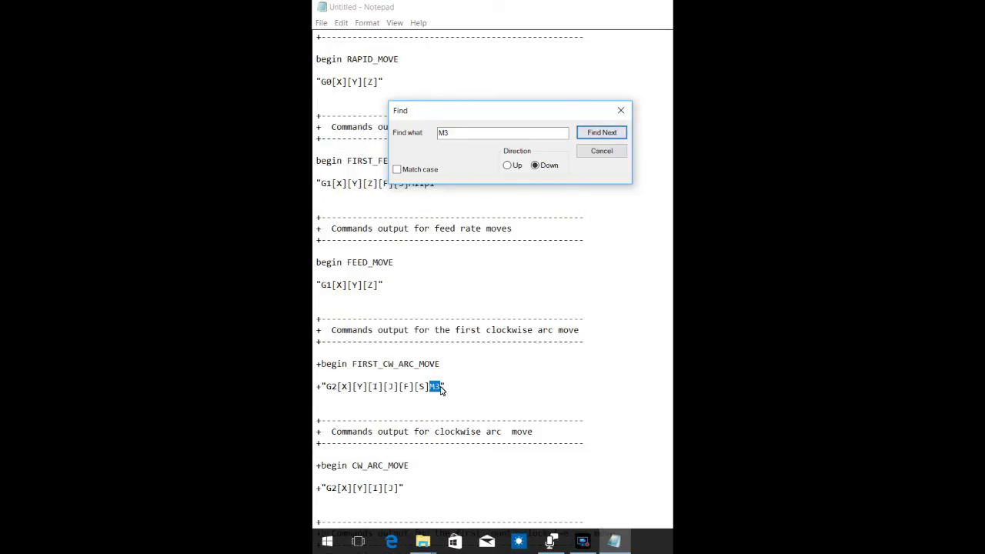
click(441, 389)
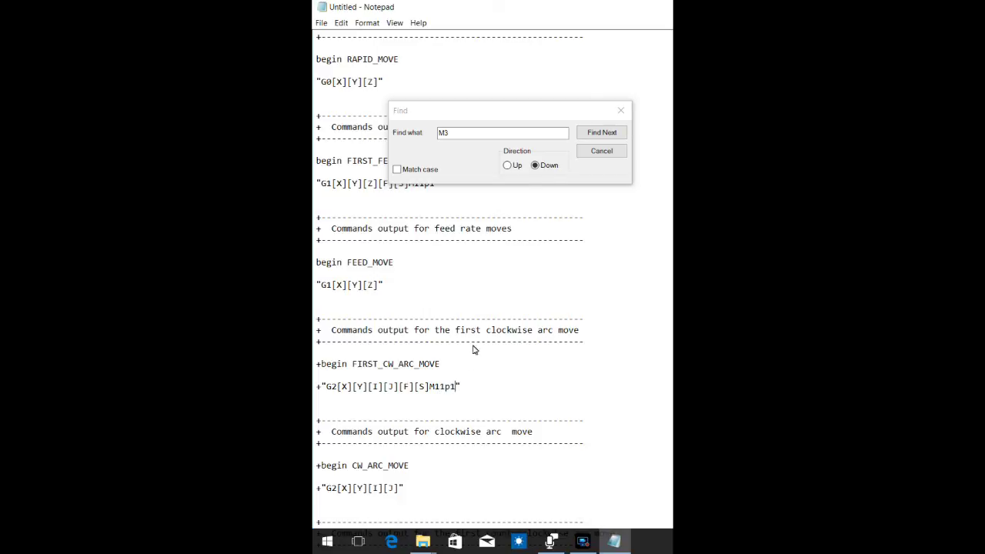
click(603, 133)
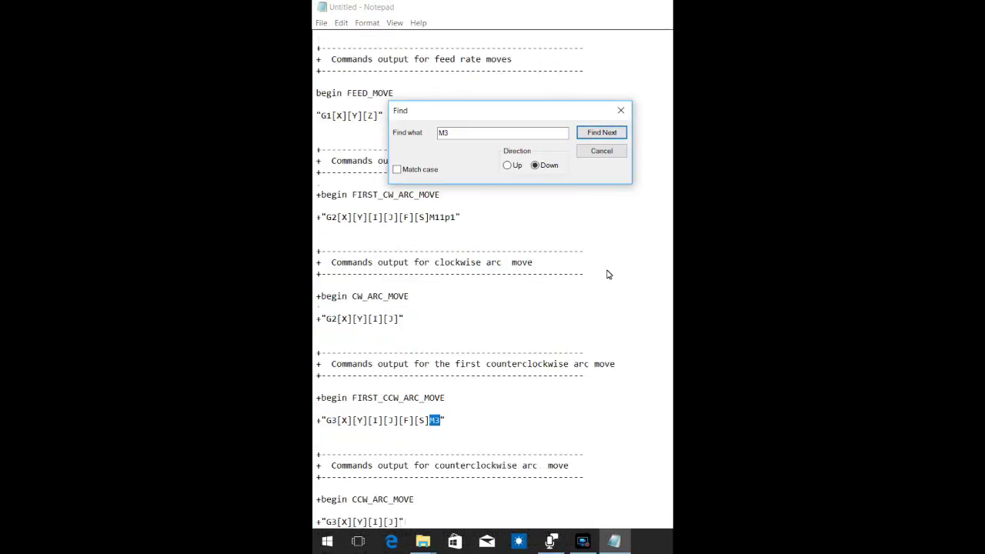
click(436, 356)
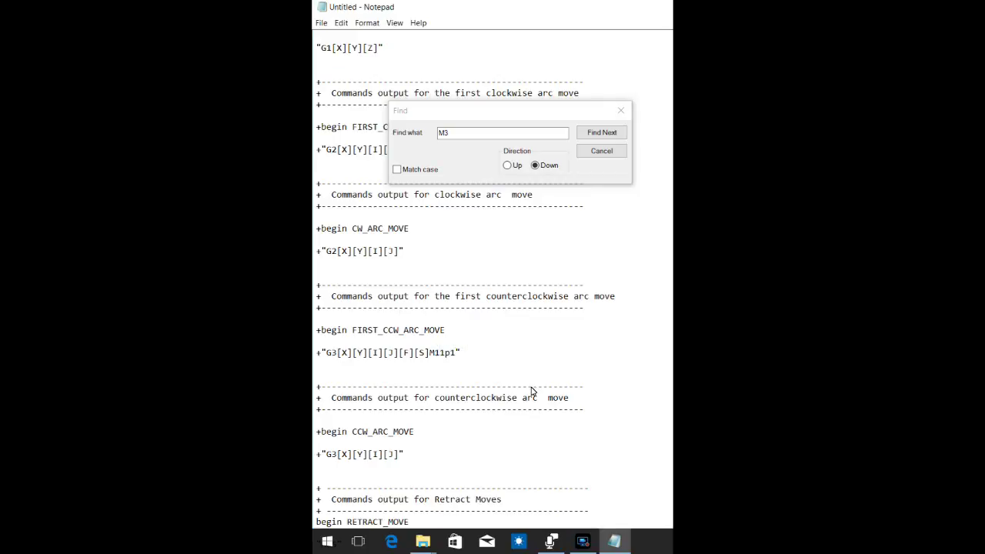
Search for any further M3 commands and review the edited arc move blocks.
click(603, 132)
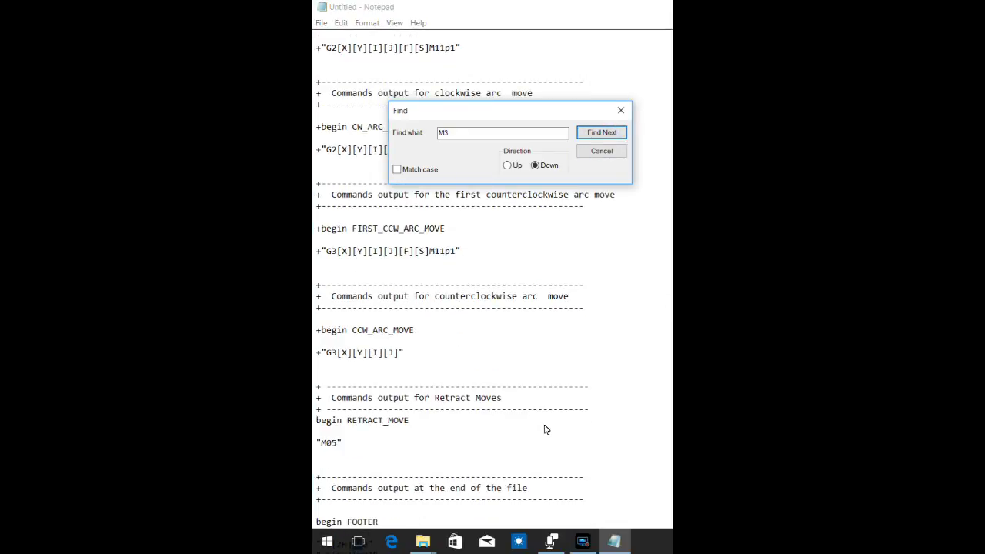
scroll(547, 426, up, 2)
scroll(547, 427, down, 1)
scroll(566, 425, down, 1)
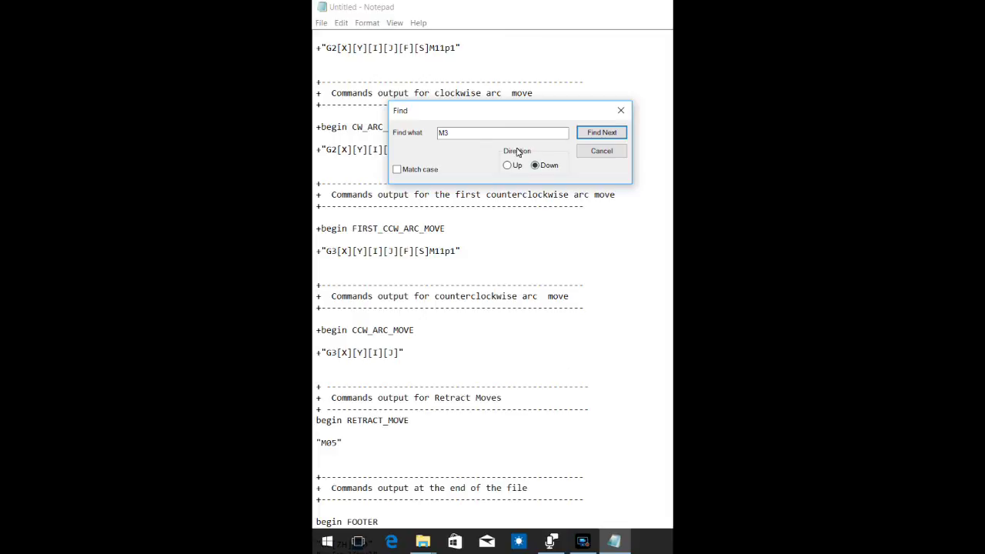
Search the whole file from its beginning for M03 commands.
click(449, 135)
double_click(444, 135)
key(ctrl+Home)
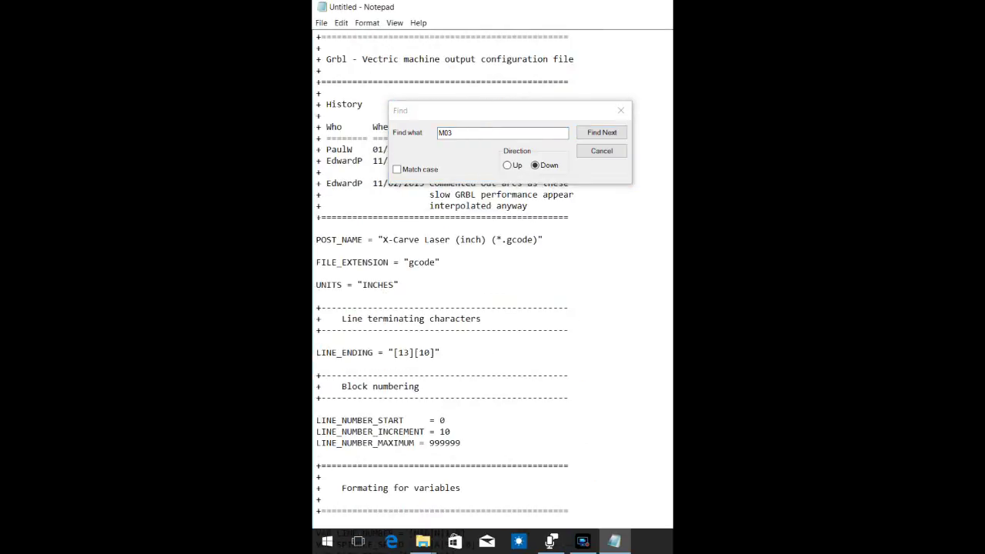
click(339, 58)
click(593, 134)
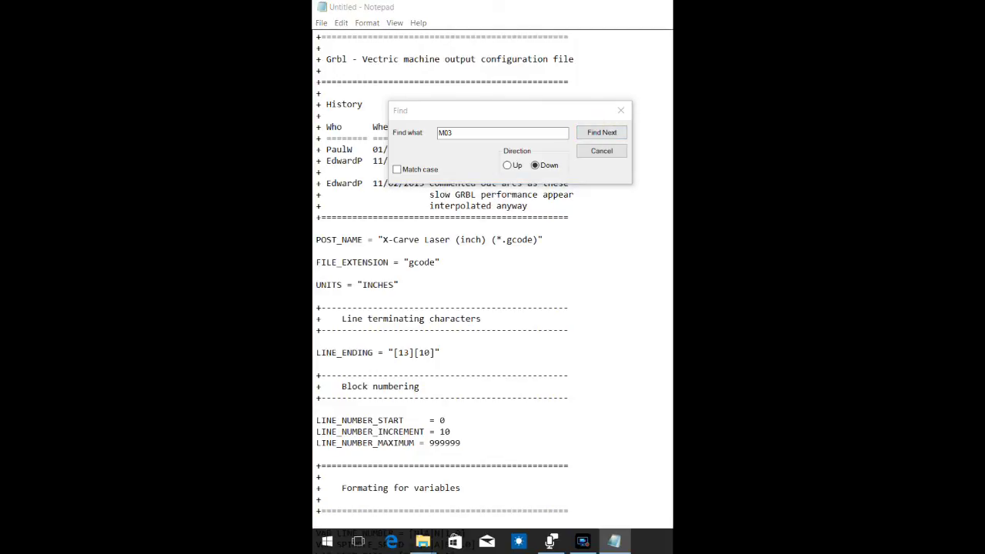
Search the file for M4 and M04 commands.
click(459, 134)
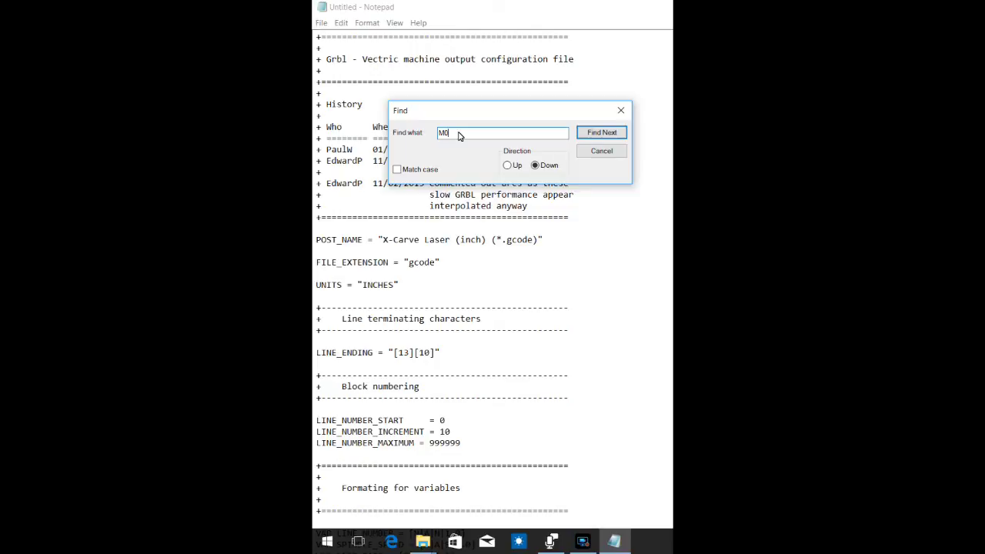
text(M4)
click(601, 133)
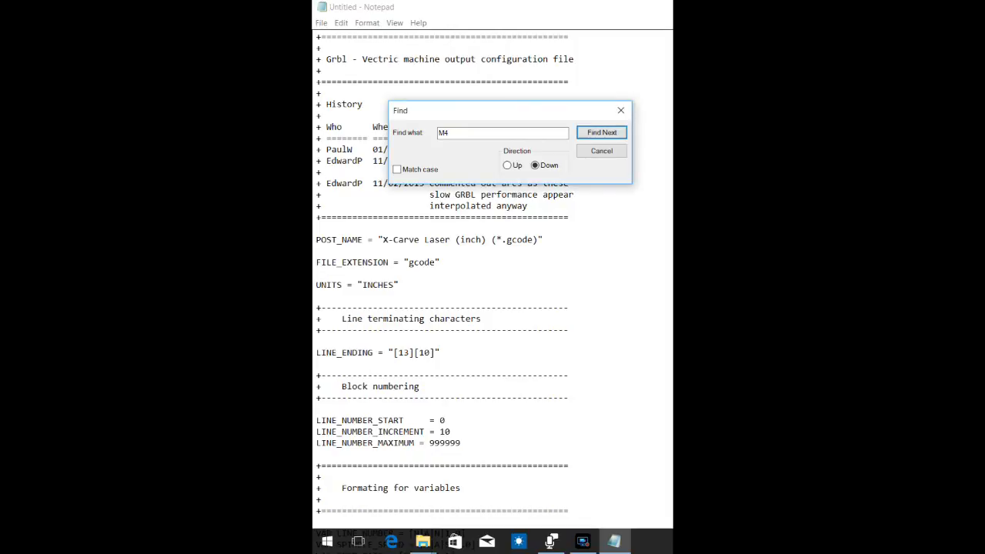
click(463, 135)
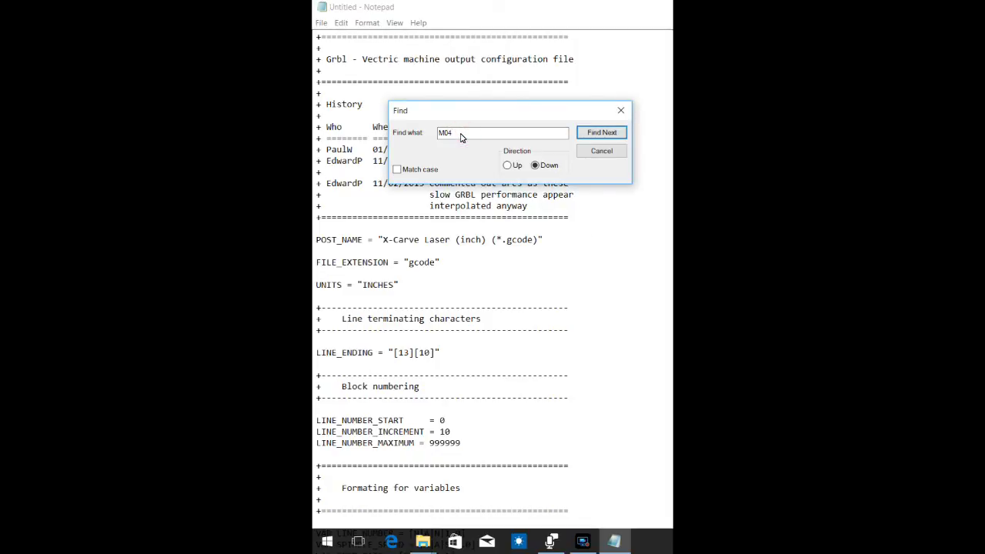
click(604, 137)
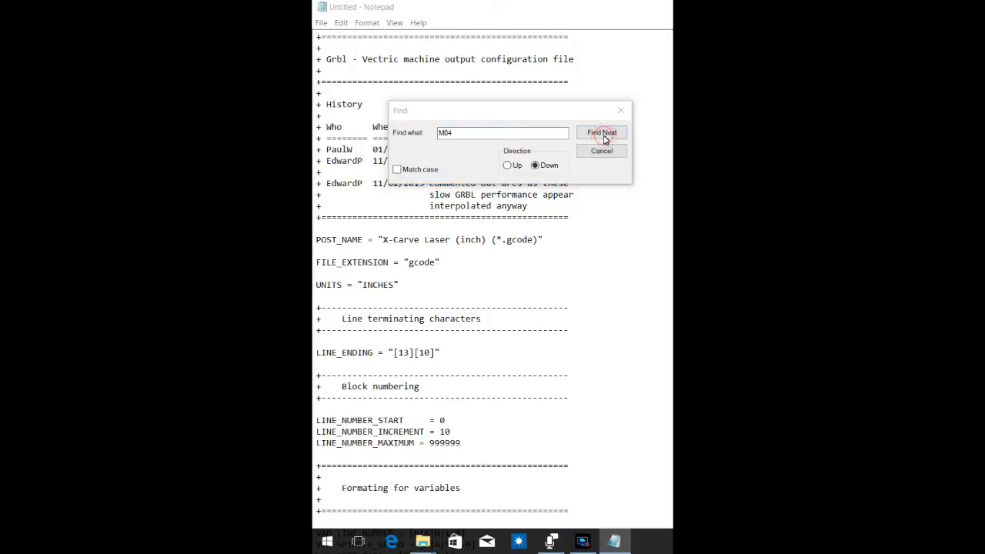
Search for M5 and M05, replace the M05 in the RETRACT_MOVE block with M10p1, and check for further M05 commands.
click(463, 135)
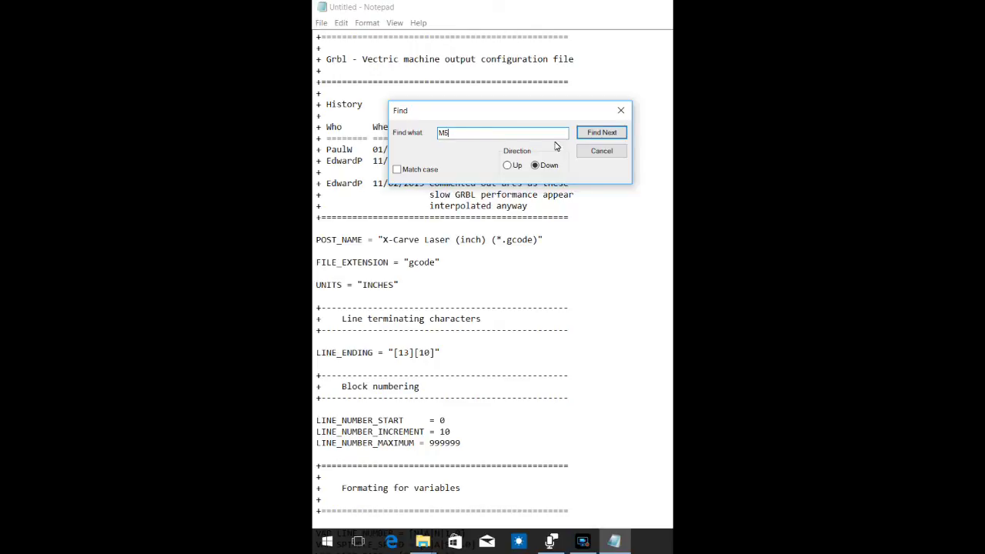
click(596, 132)
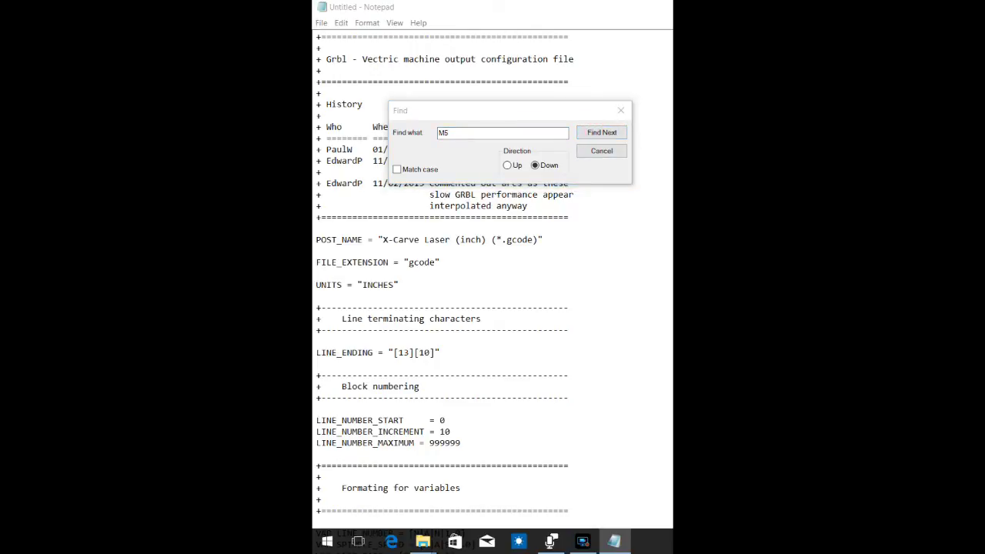
click(457, 137)
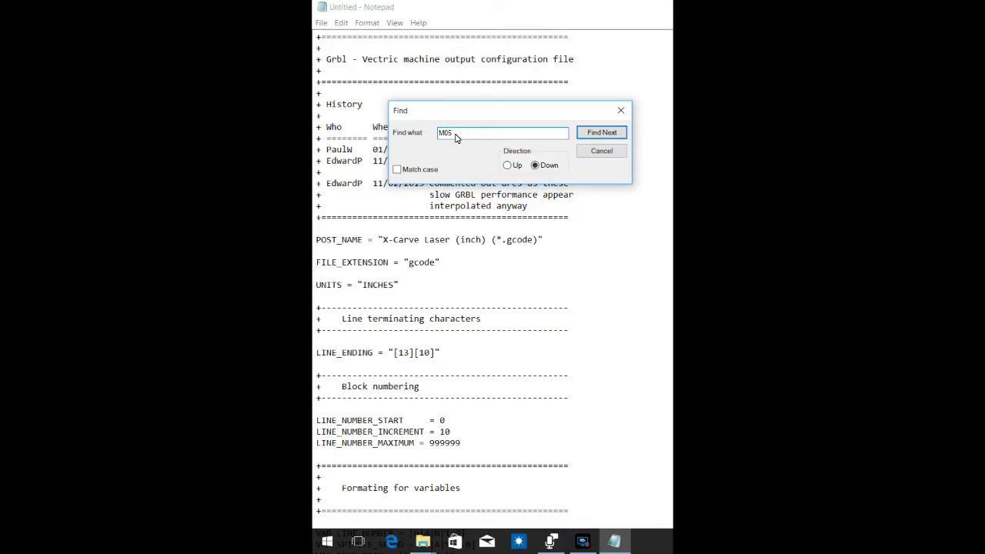
click(595, 133)
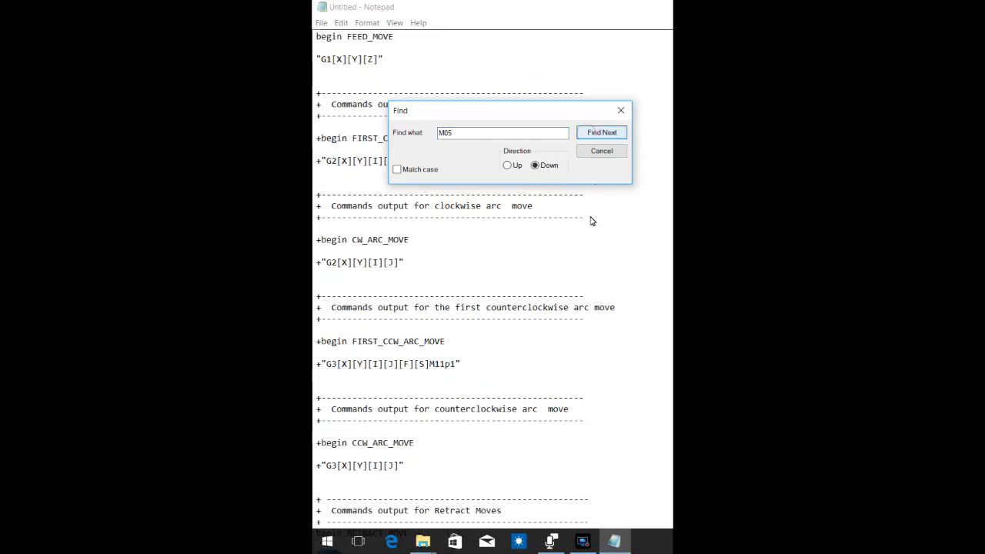
scroll(540, 387, down, 3)
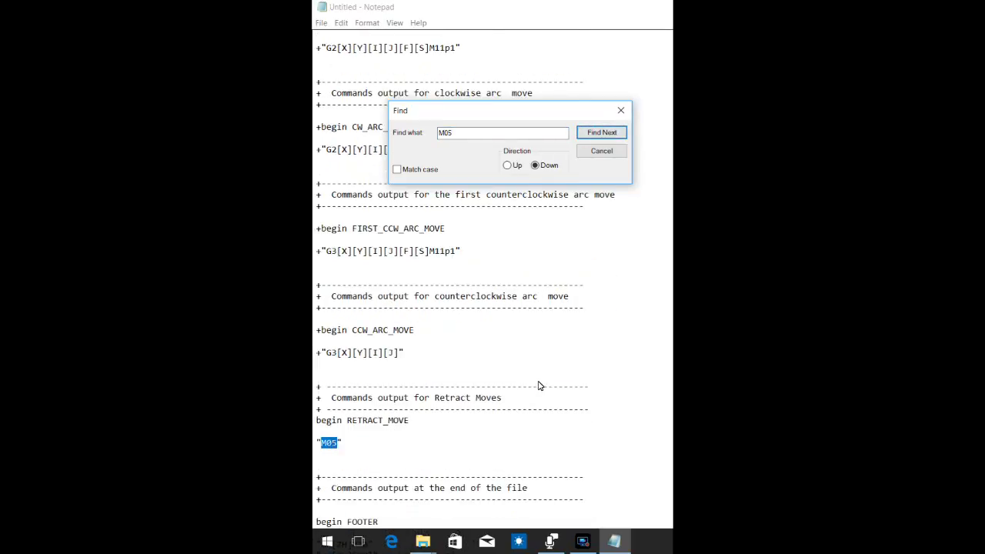
click(336, 450)
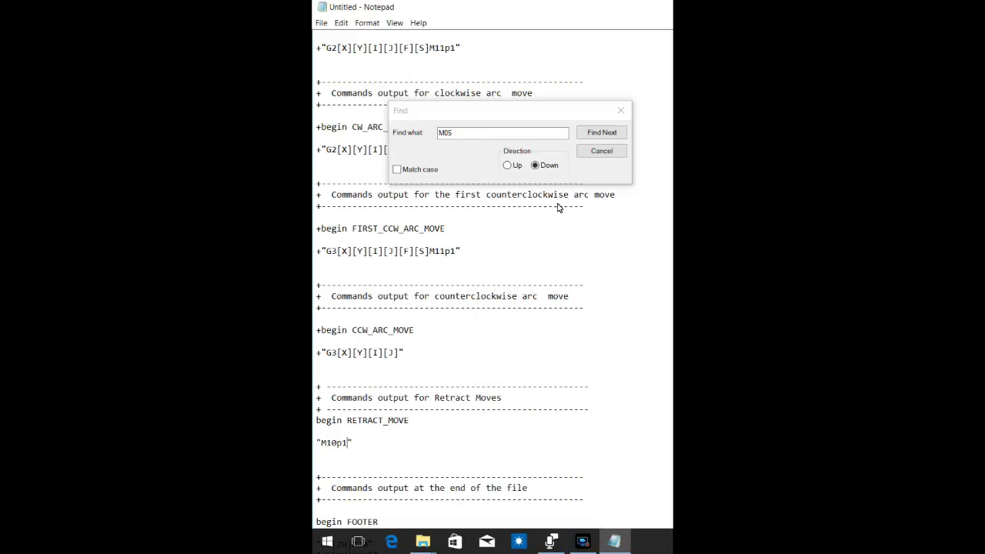
click(593, 133)
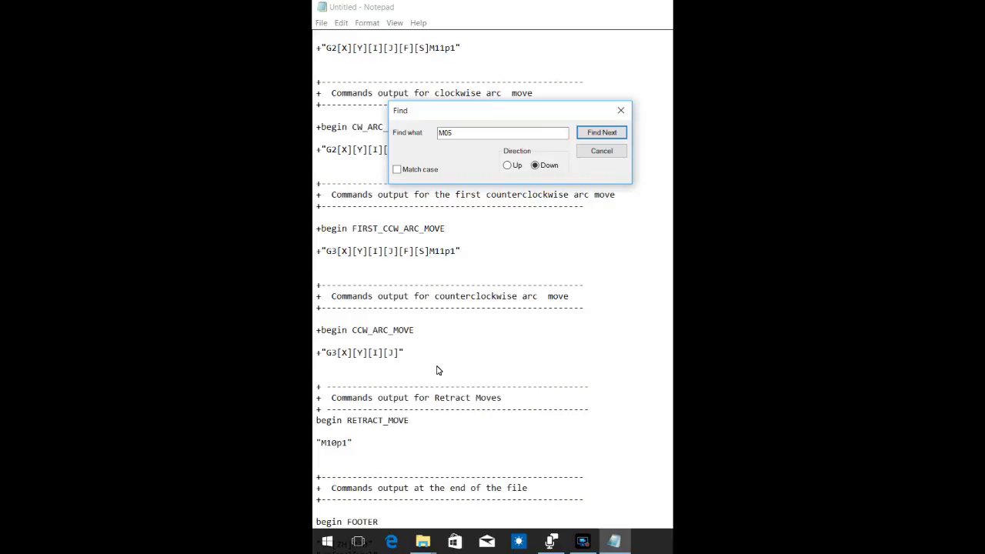
Finish searching and insert "Modified" after "Laser" in the POST_NAME value near the start of the file.
click(598, 153)
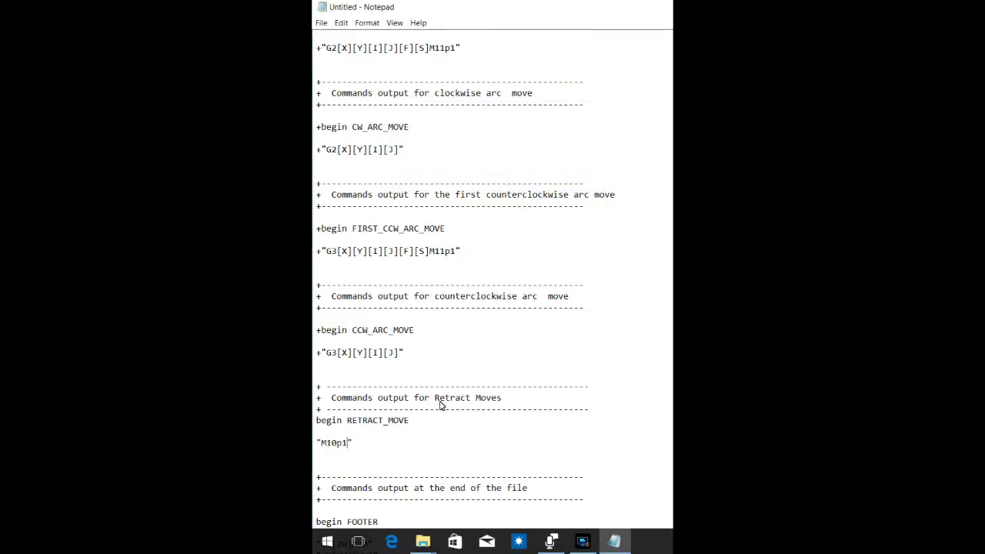
scroll(436, 396, up, 20)
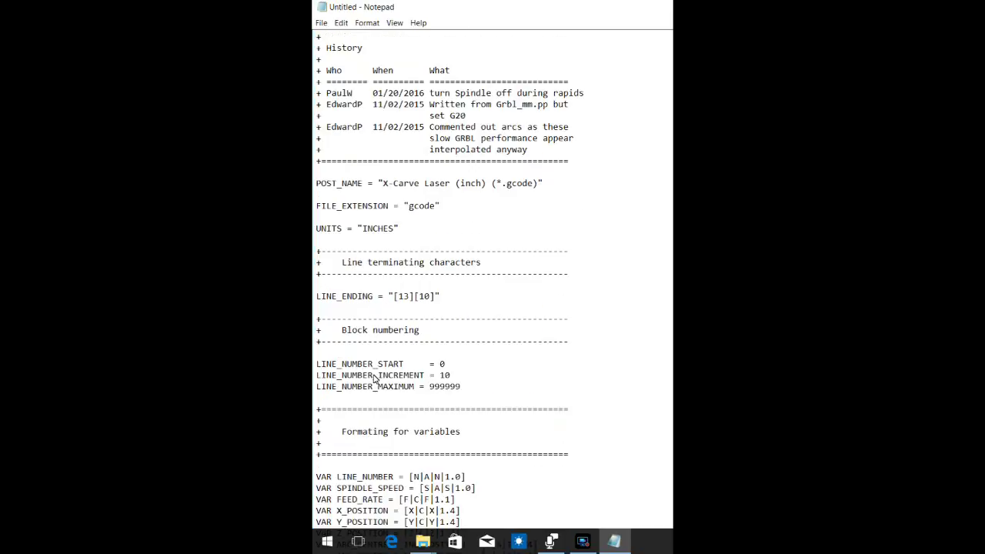
scroll(375, 377, up, 2)
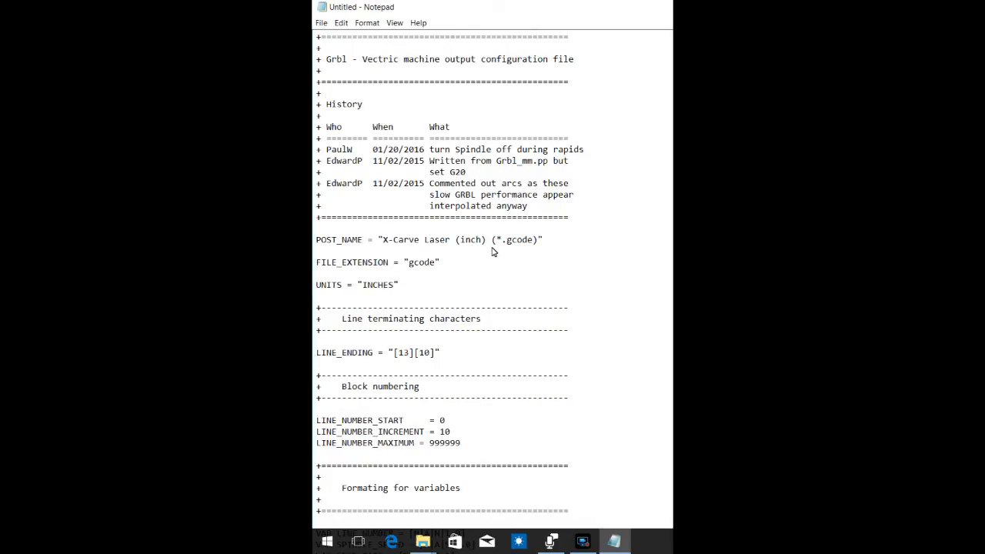
click(456, 240)
text(Modified)
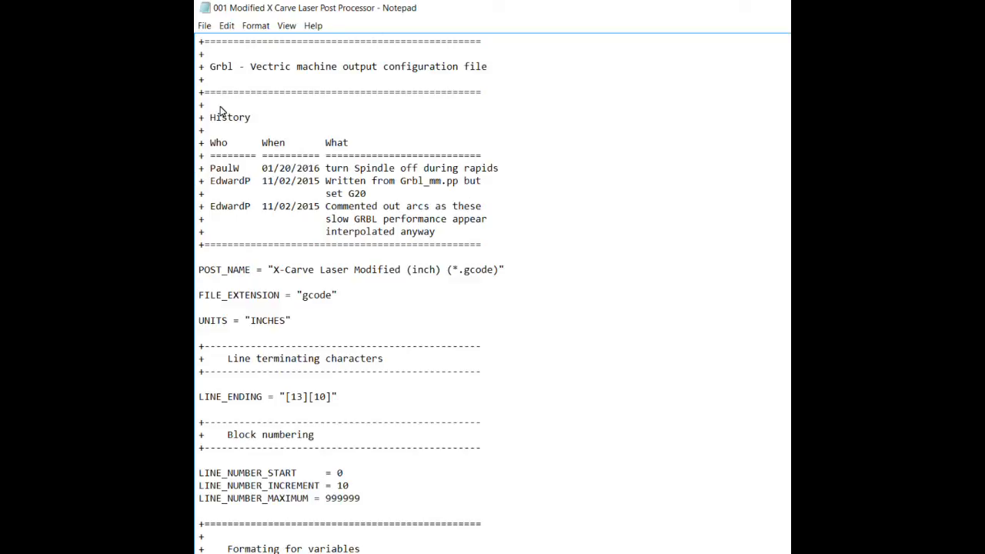
Start saving the post processor under a new name and browse to C:\ProgramData\Vectric\VCarve Pro\V7.5\PostP as the destination.
click(205, 26)
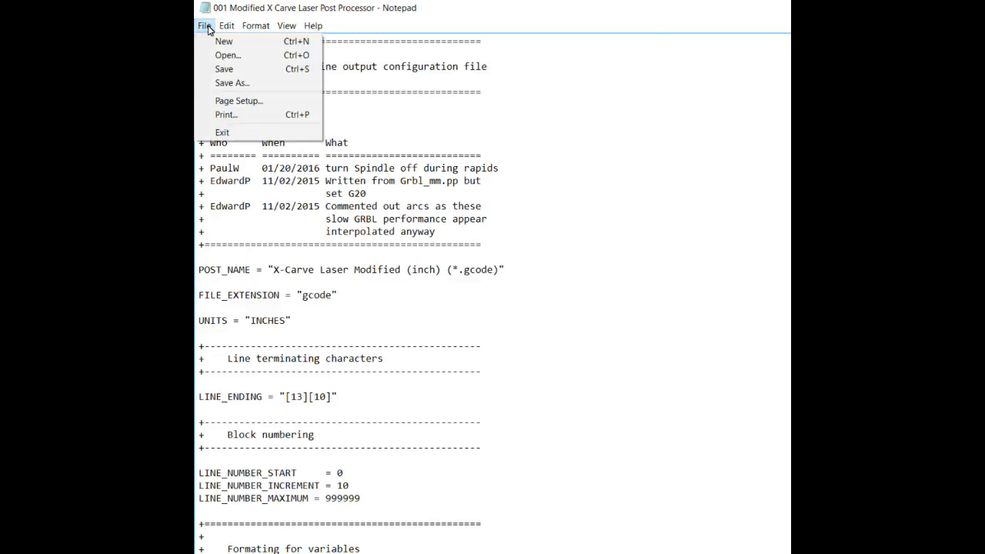
mouse_move(226, 26)
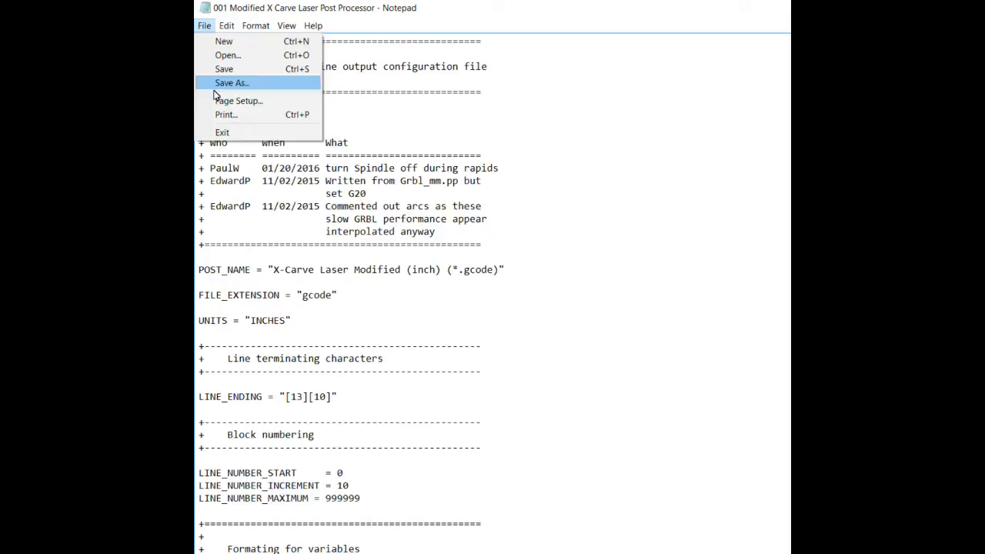
click(222, 83)
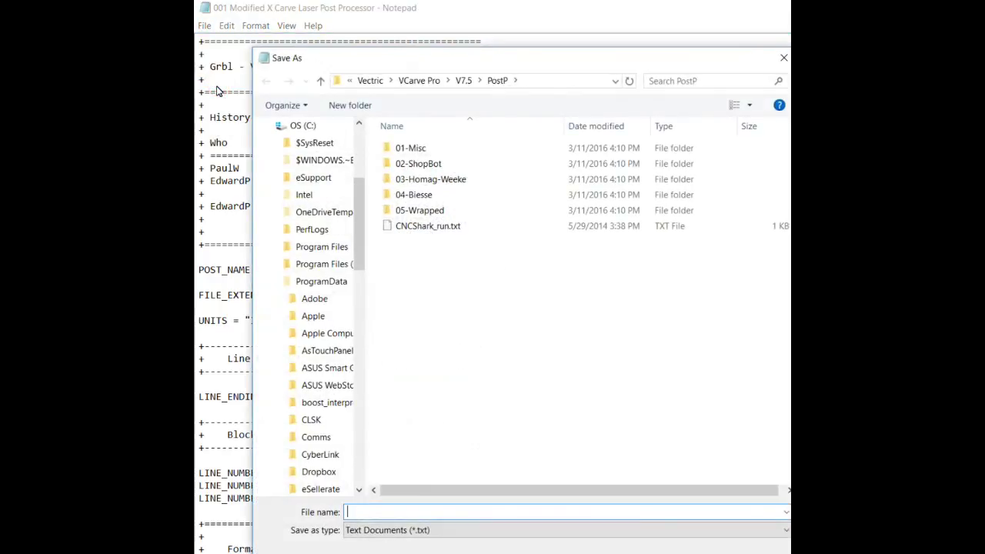
click(275, 127)
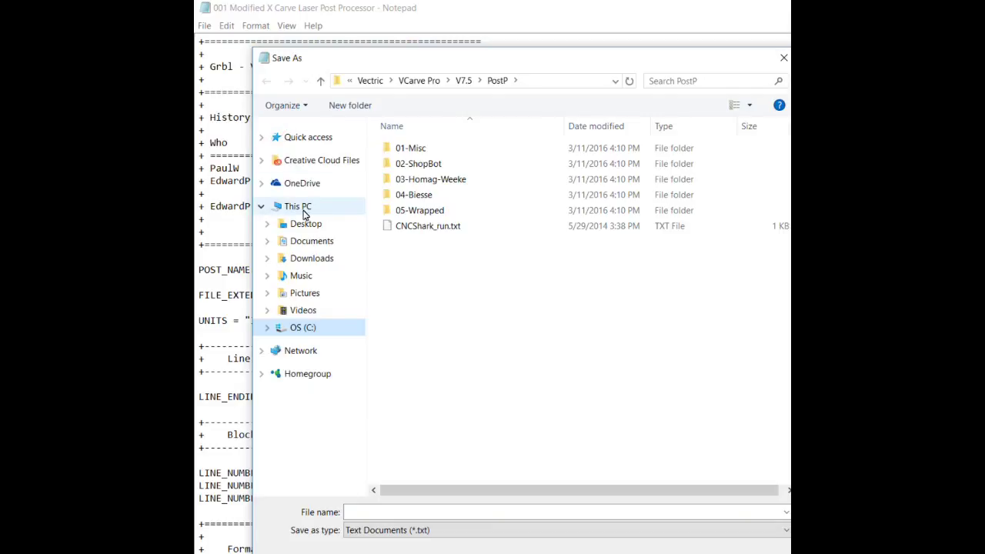
click(267, 327)
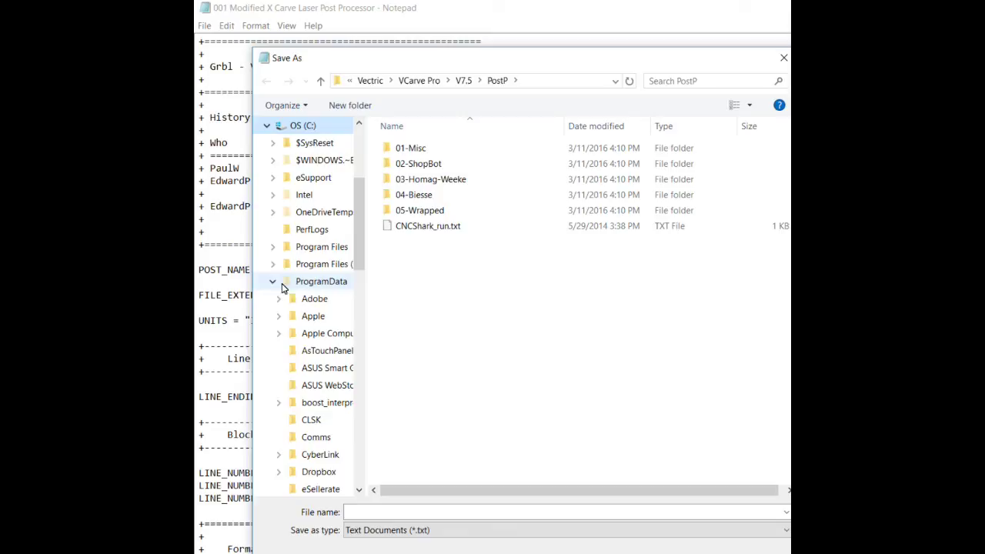
click(324, 286)
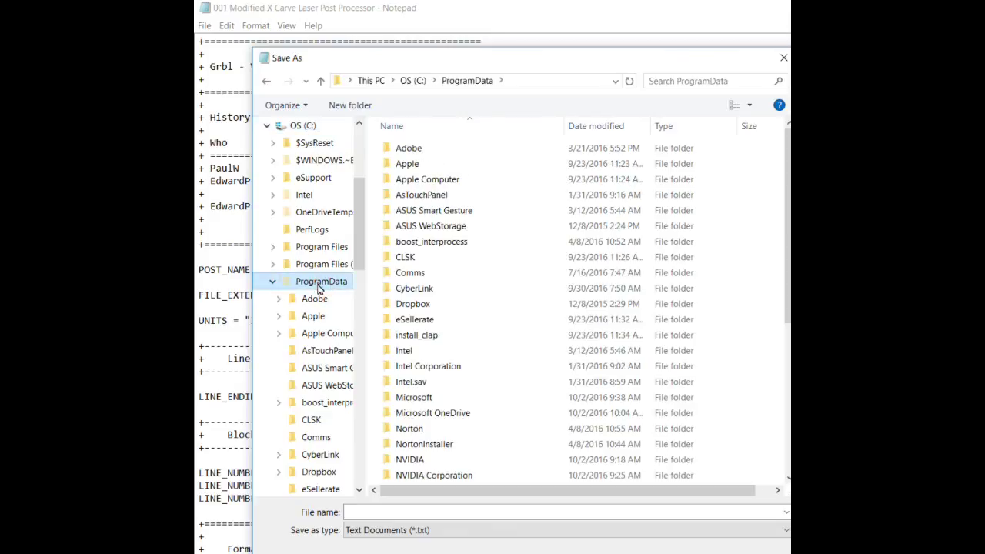
scroll(483, 312, down, 6)
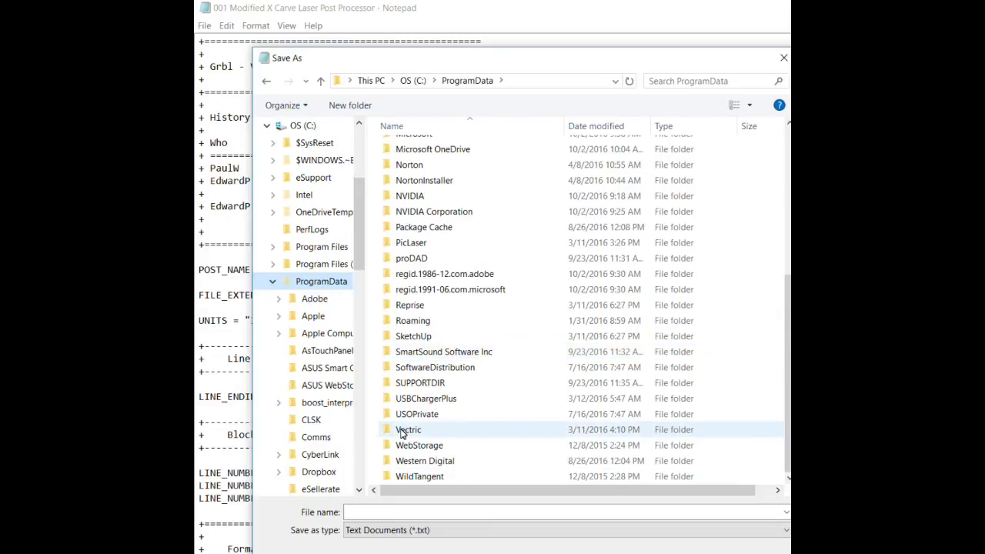
double_click(406, 431)
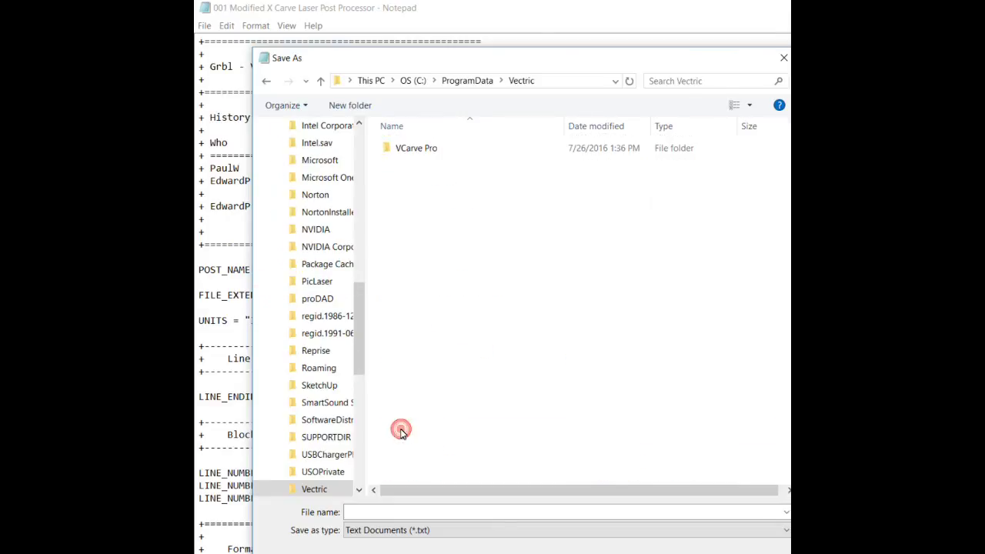
double_click(410, 152)
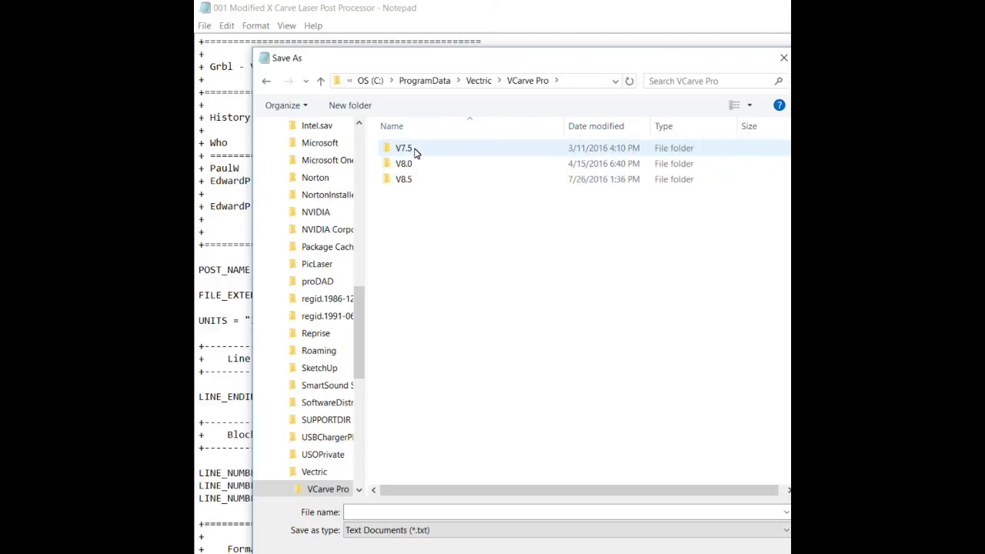
double_click(413, 149)
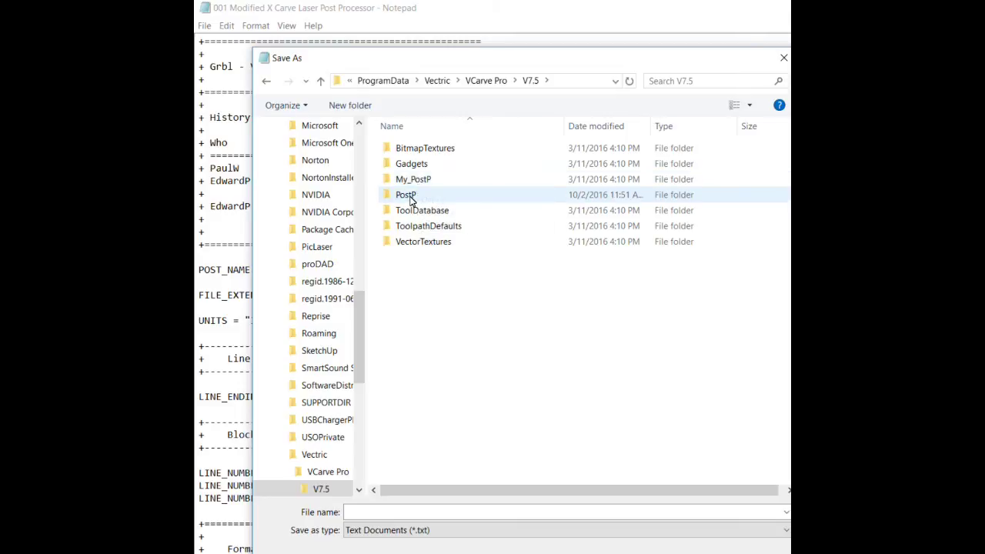
double_click(409, 198)
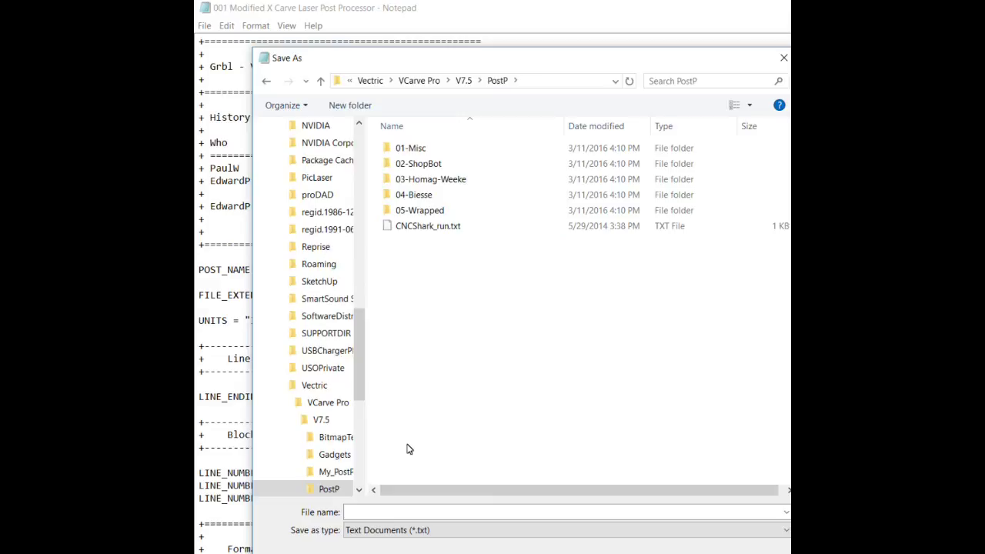
Save the file in PostP as a text document named "001 XCarve Laser Modified".
click(366, 513)
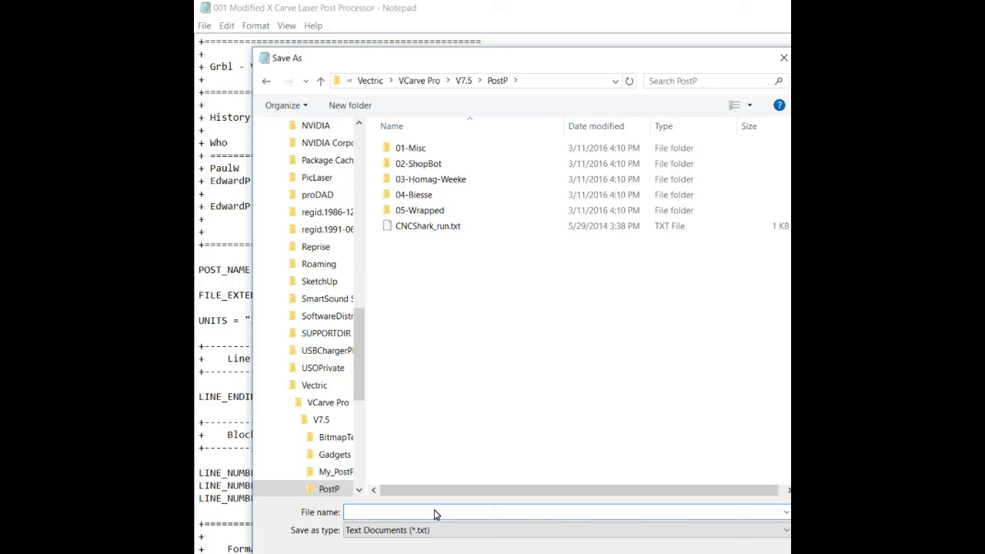
text(001 XCarve Laser Modified)
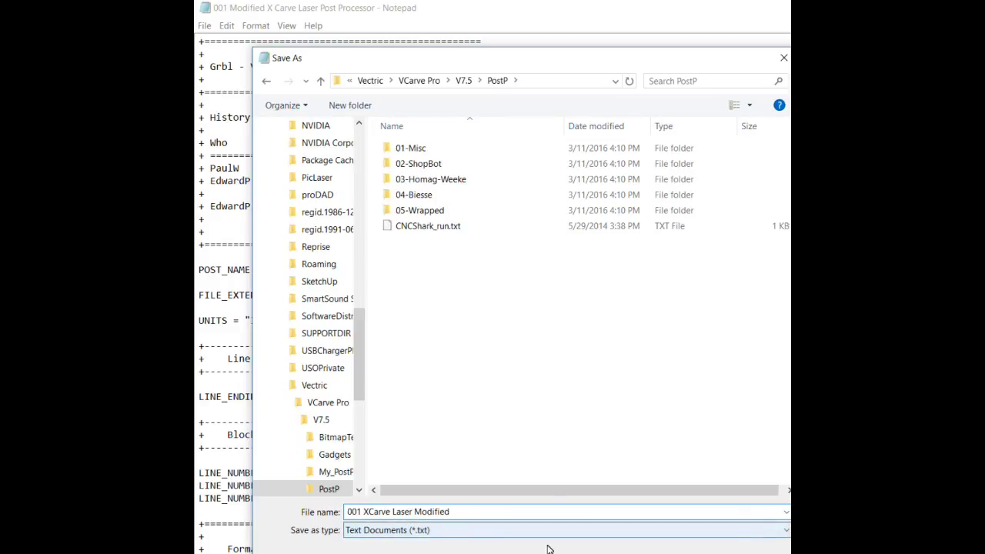
key(Return)
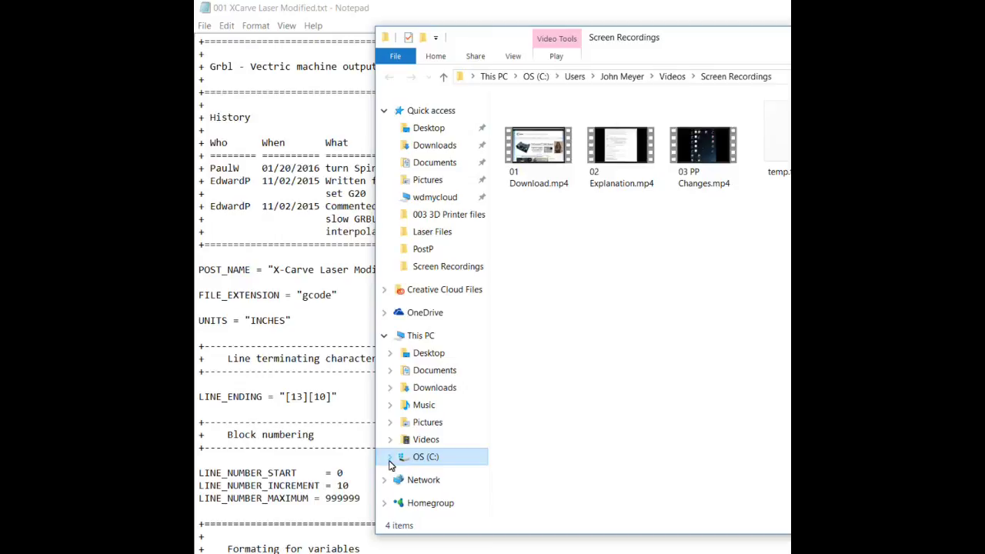
In File Explorer, open C:\ProgramData\Vectric\VCarve Pro\V7.5\PostP and move the window so the file details are fully in view.
click(390, 457)
drag(479, 369, 486, 391)
click(431, 190)
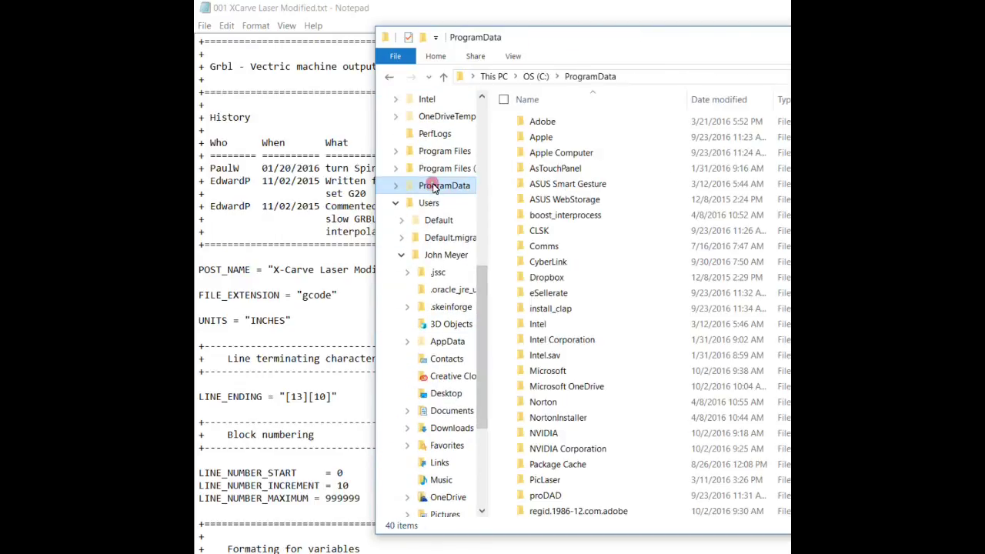
scroll(646, 470, down, 7)
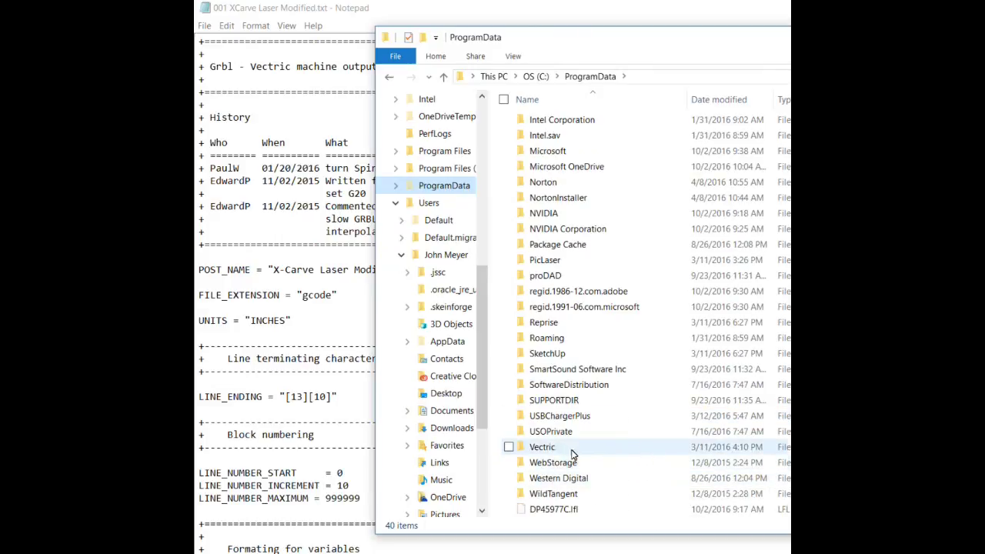
double_click(545, 448)
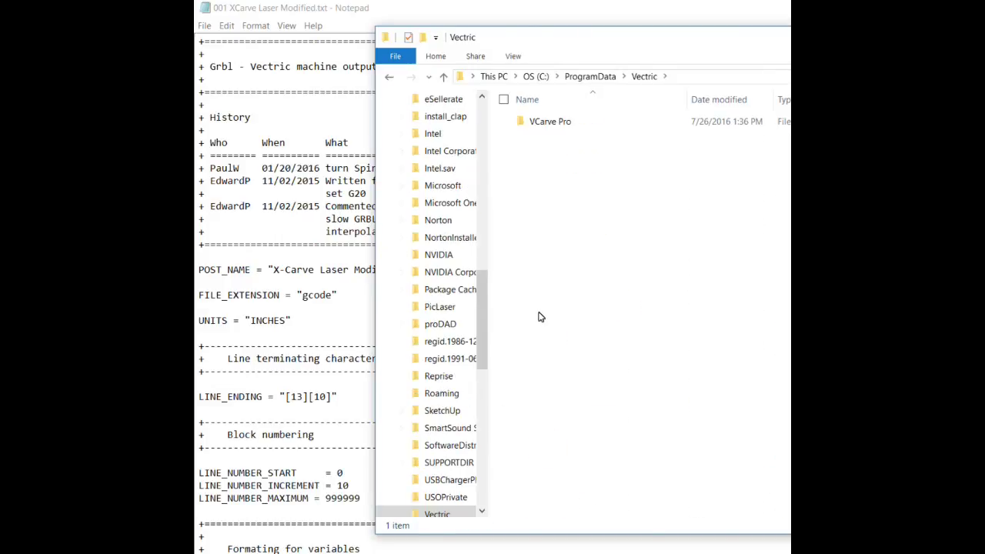
double_click(533, 121)
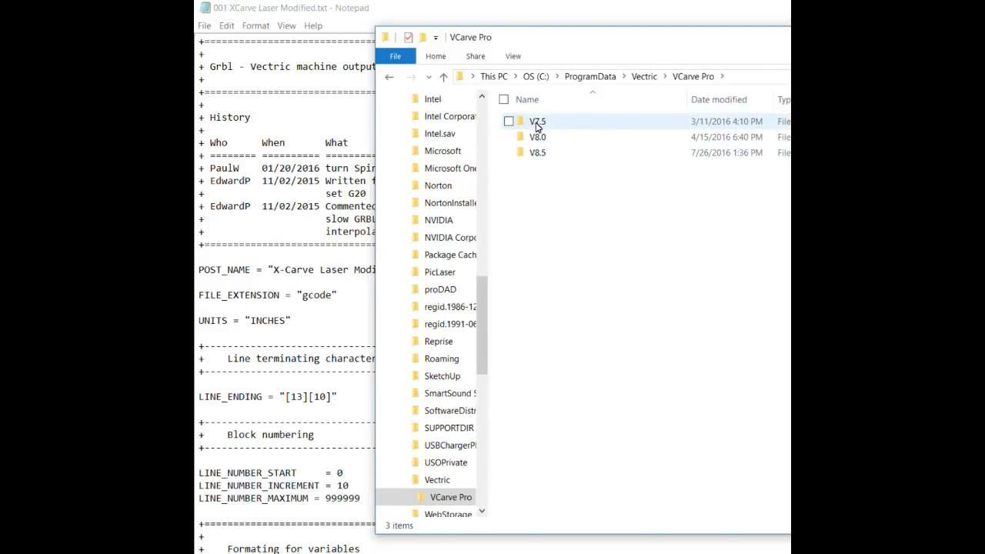
double_click(537, 122)
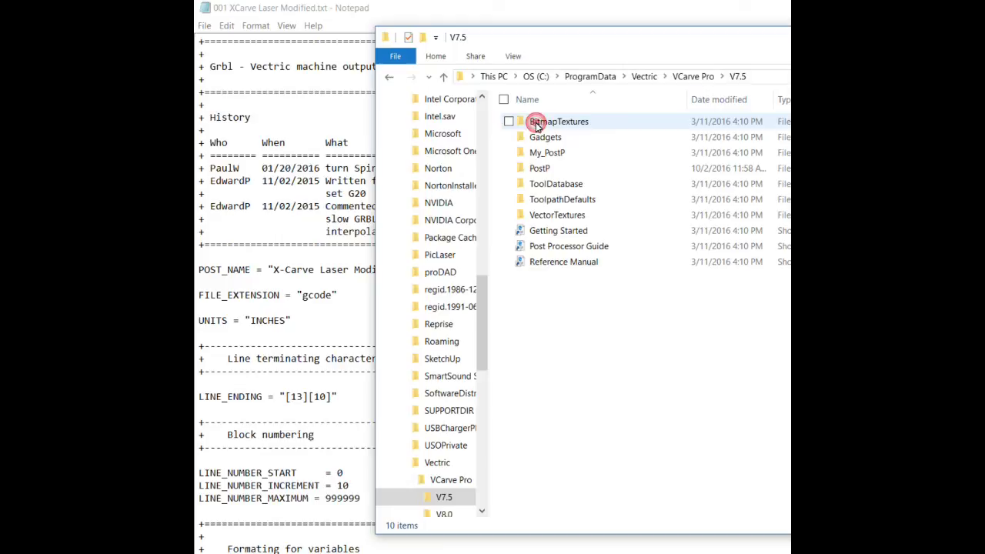
double_click(548, 169)
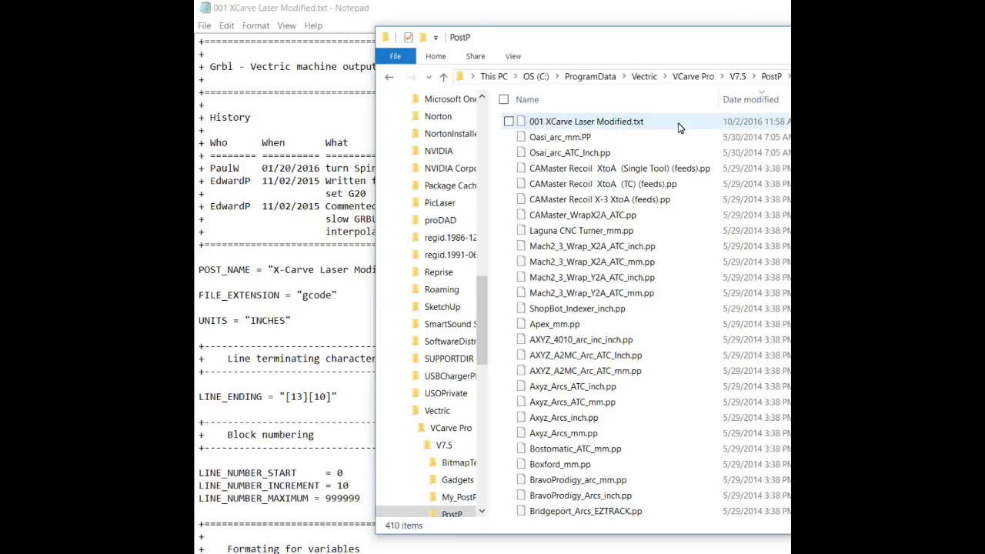
click(739, 49)
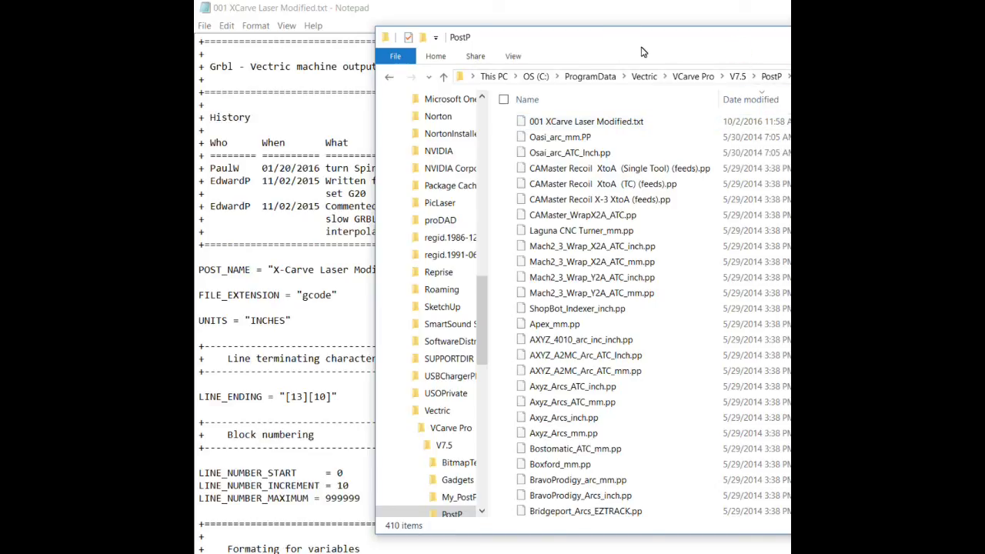
drag(669, 44, 492, 46)
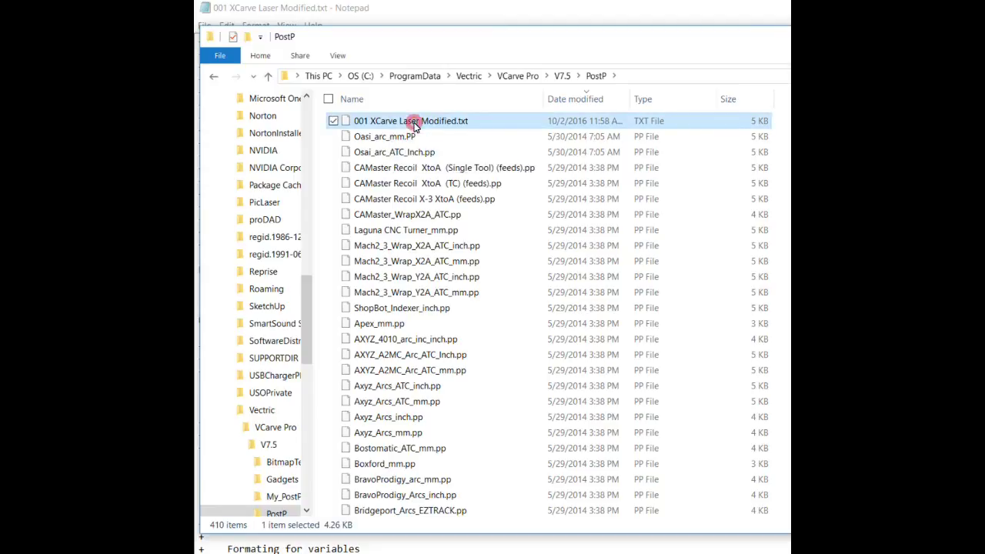
Rename 001 XCarve Laser Modified.txt to 001 XCarve Laser Modified.pp and accept the extension change.
right_click(413, 125)
click(278, 351)
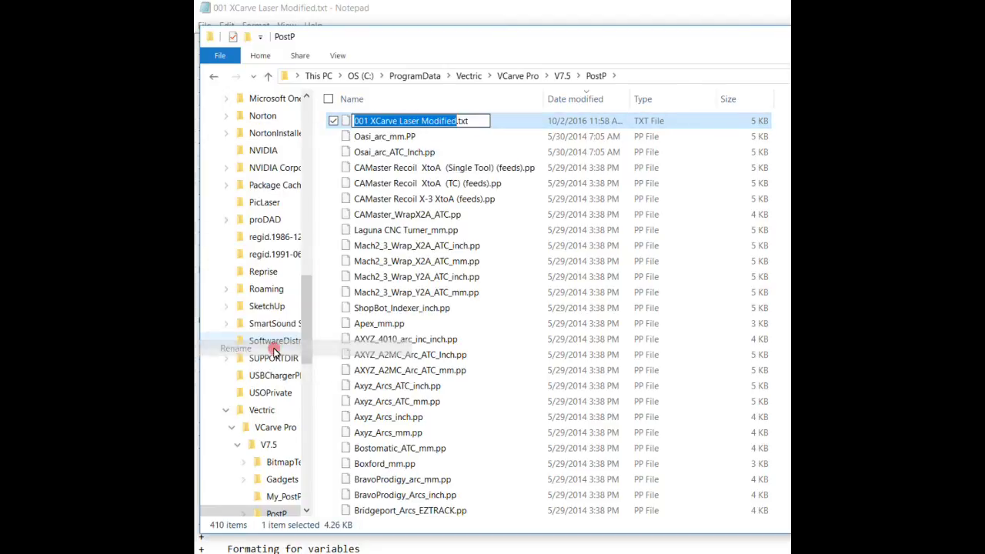
click(482, 124)
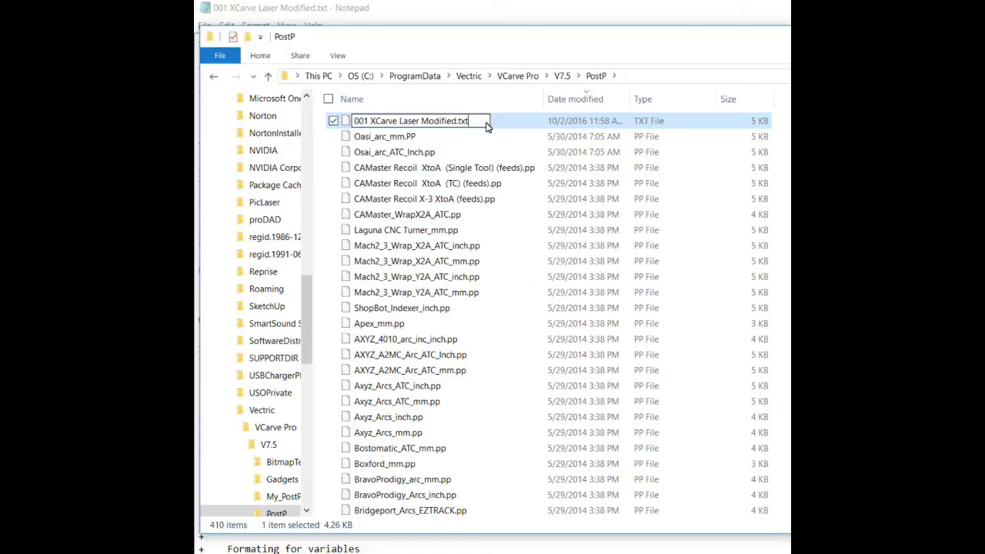
key(BackSpace)
key(BackSpace)
key(BackSpace)
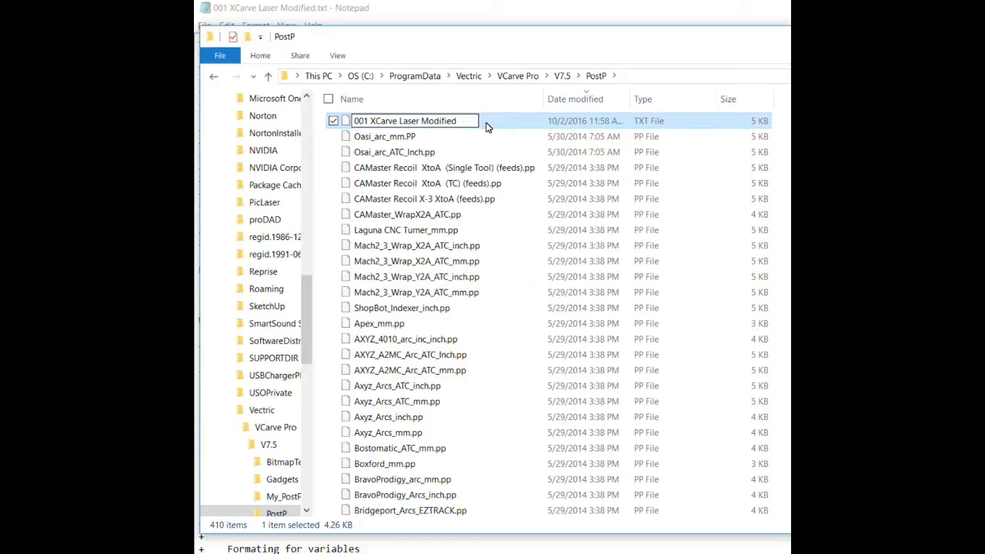
text(.pp)
key(Return)
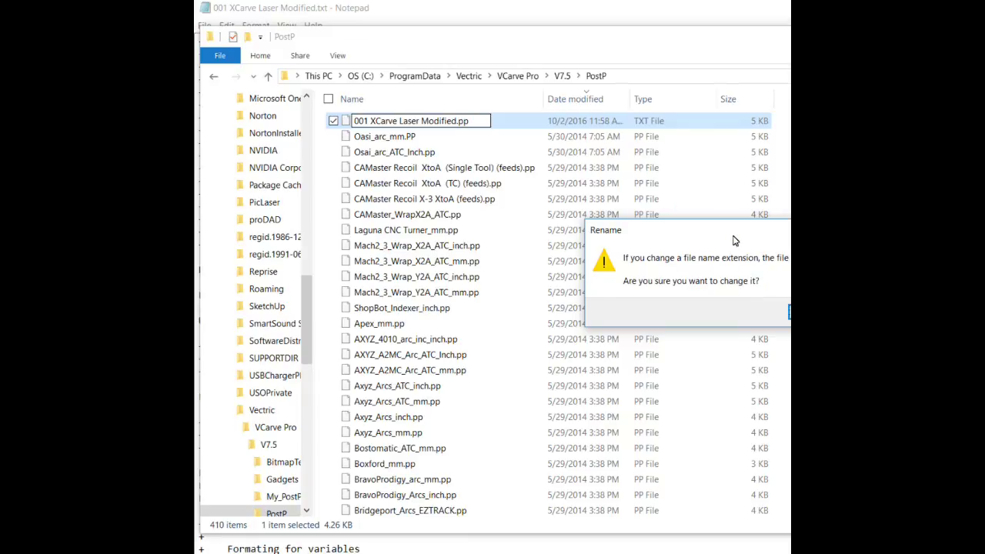
drag(734, 238, 561, 237)
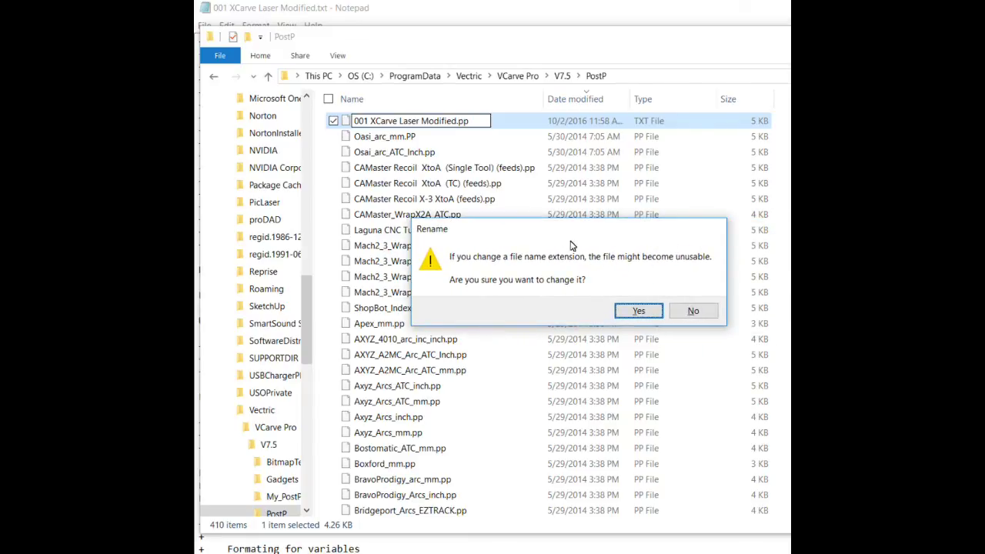
click(639, 312)
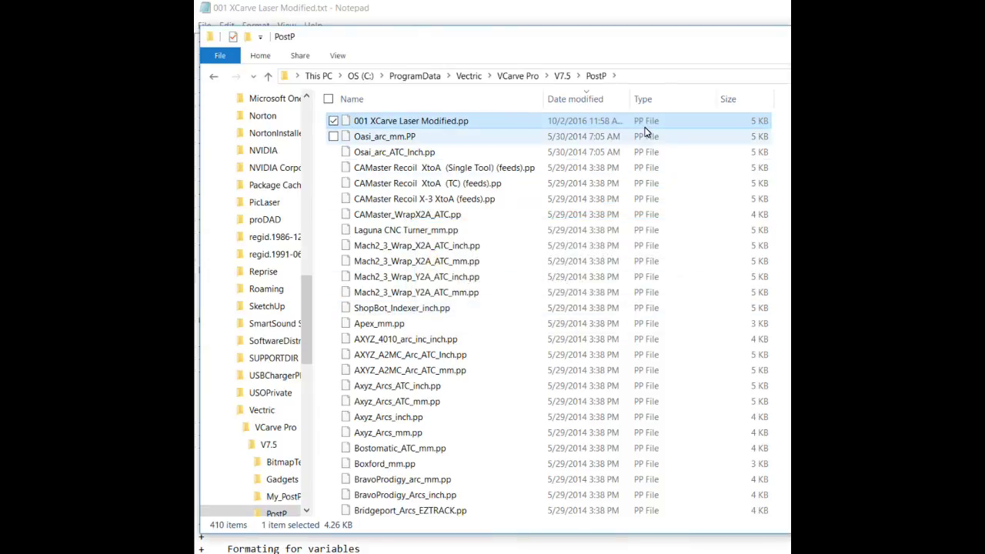